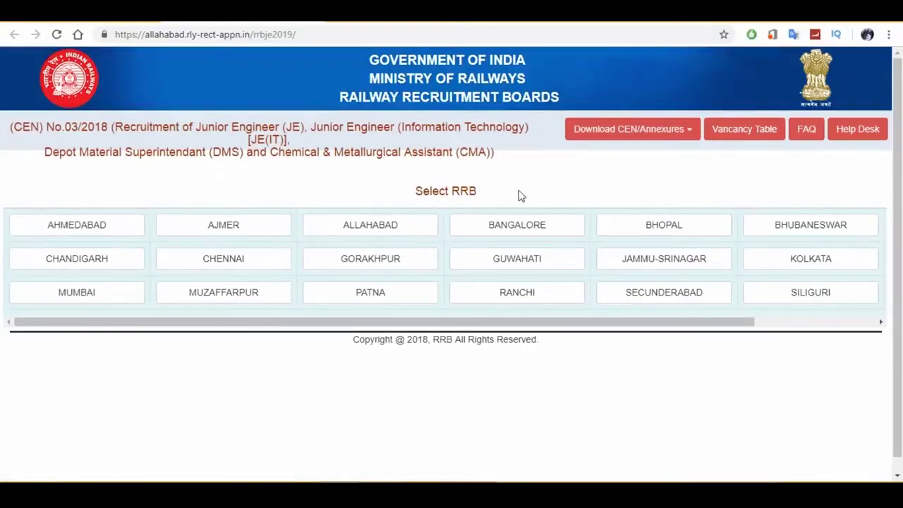
Choose Allahabad from the Railway Recruitment Boards listed for CEN 03/2018.
left_click(374, 226)
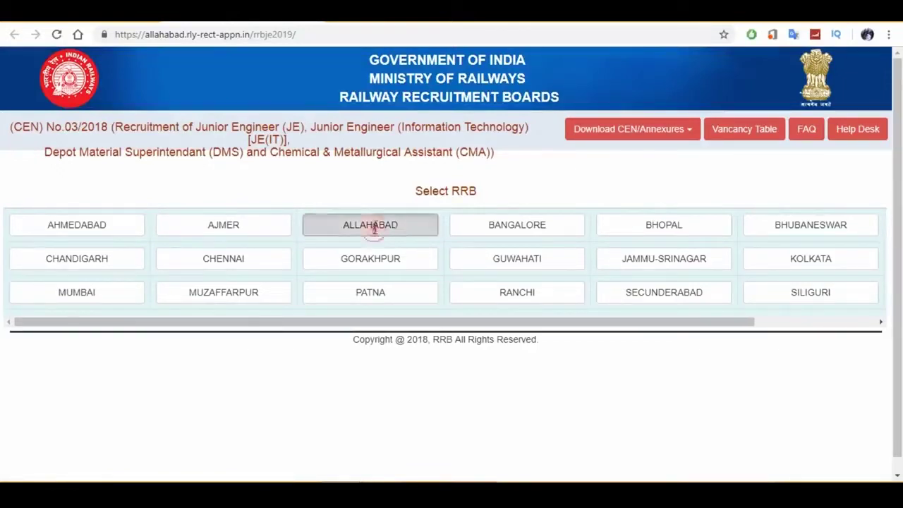
Confirm the Allahabad board, accept the instructions, and choose Already Registered.
left_click(697, 335)
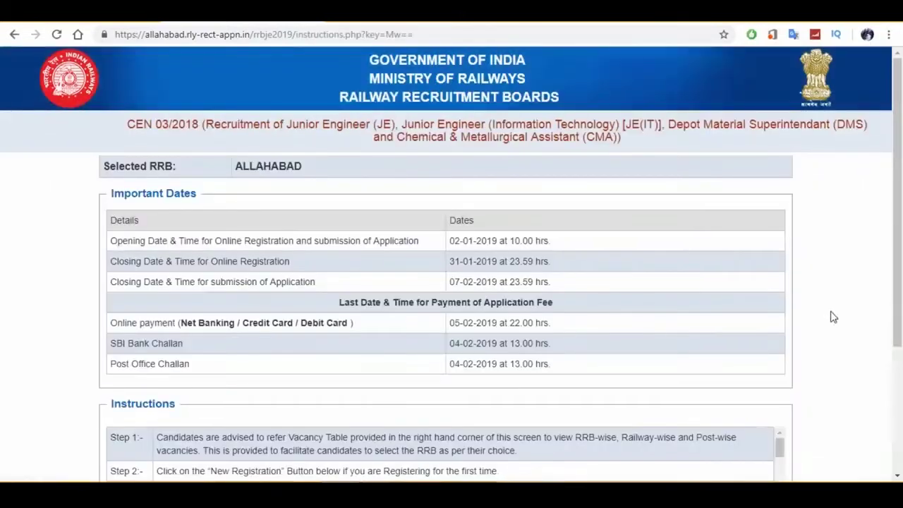
scroll(831, 317, "down", 3)
left_click(575, 401)
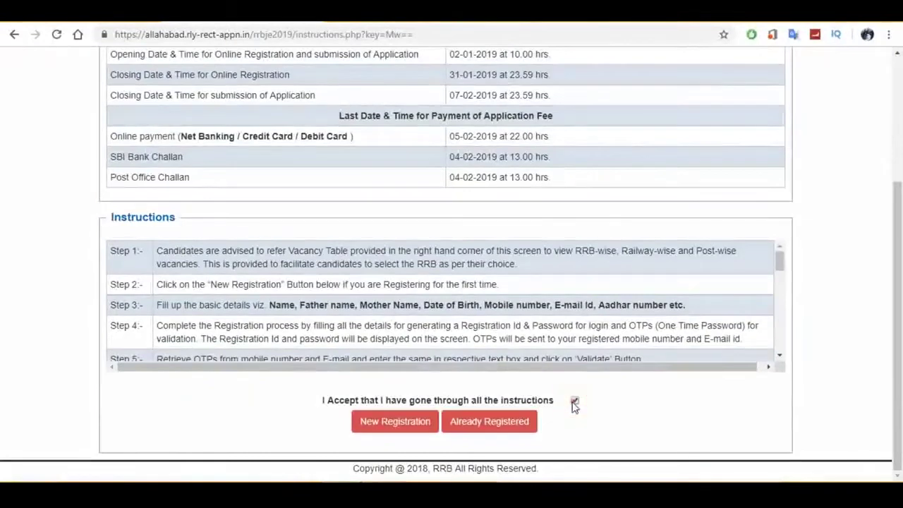
left_click(477, 423)
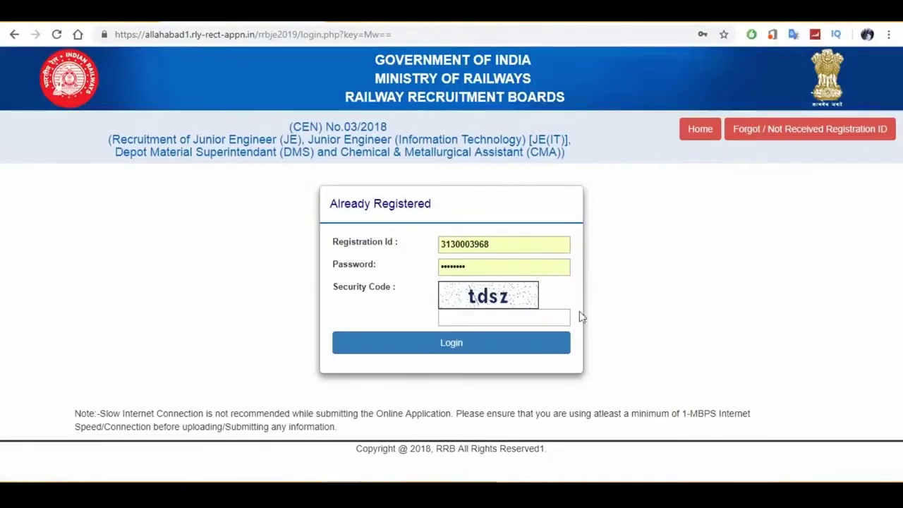
Enter the displayed security code and log in as the registered candidate.
left_click(542, 316)
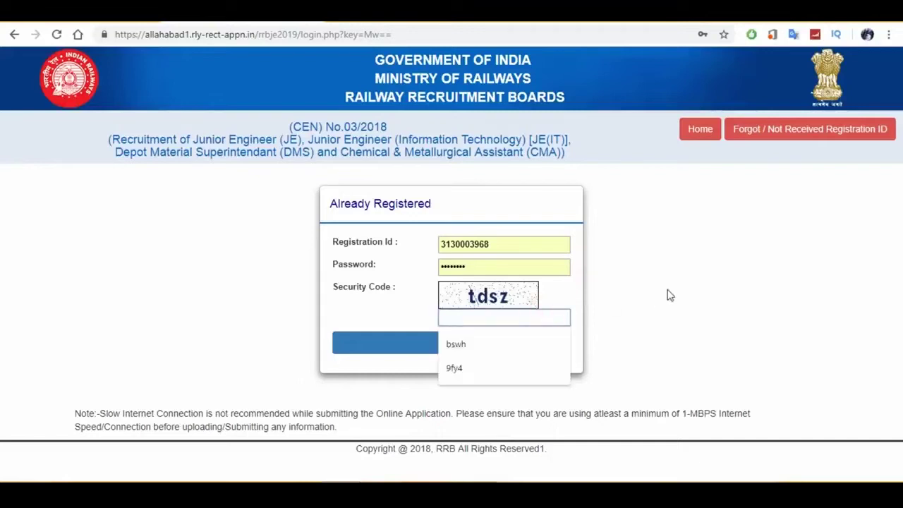
type("td")
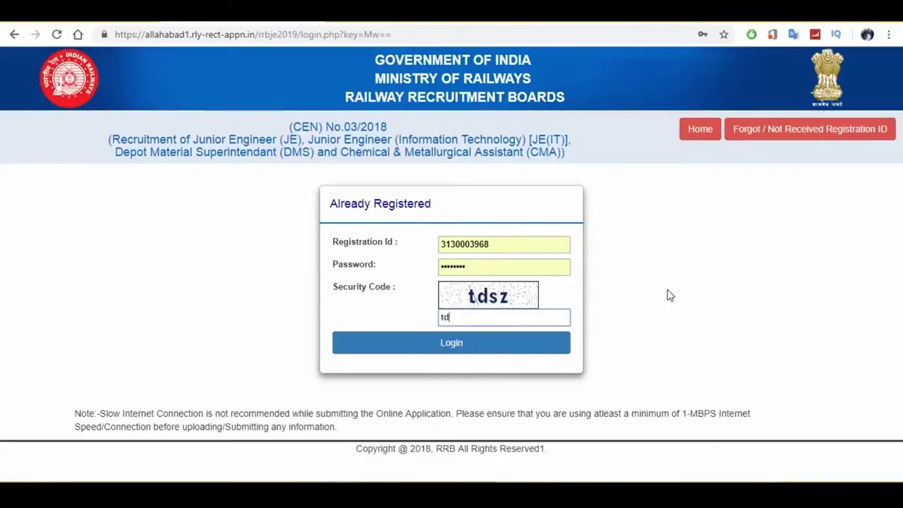
type("sz")
left_click(524, 345)
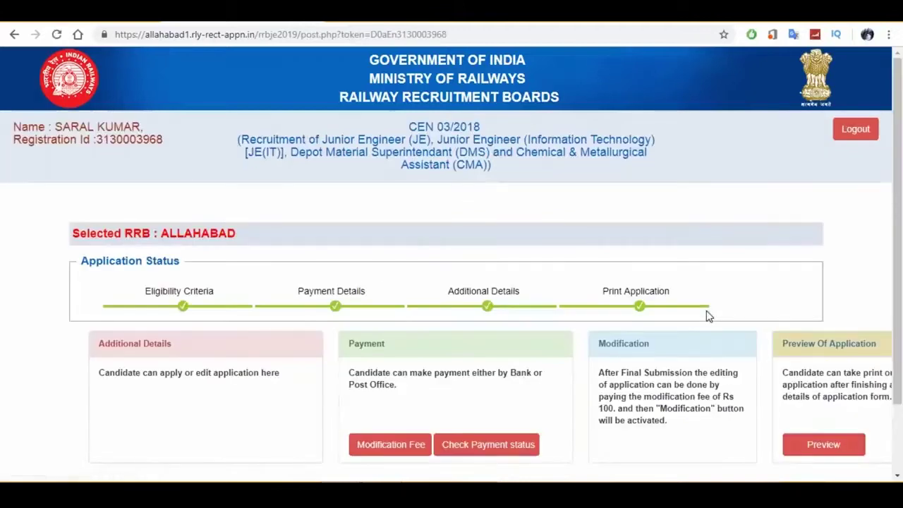
Start the Rs. 100 Modification Fee payment from the dashboard's Payment card.
scroll(625, 401, "down", 1)
scroll(625, 402, "right", 1)
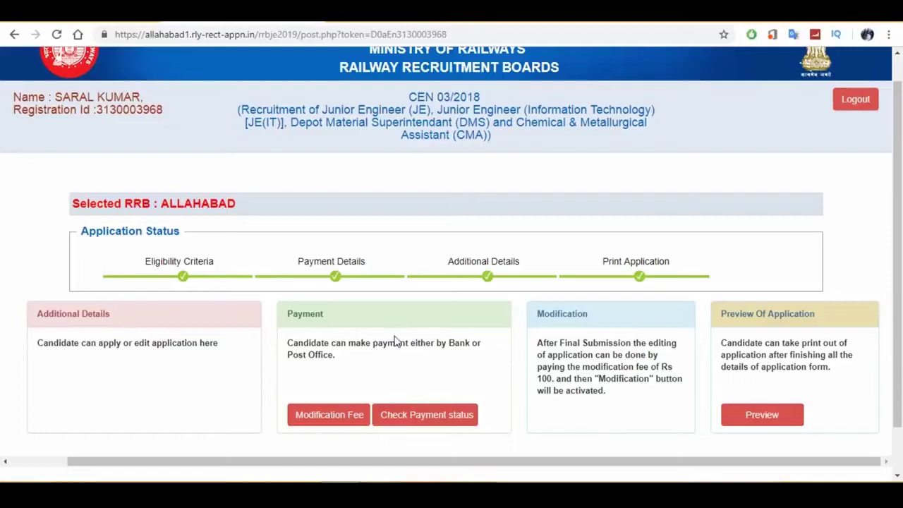
scroll(397, 341, "left", 2)
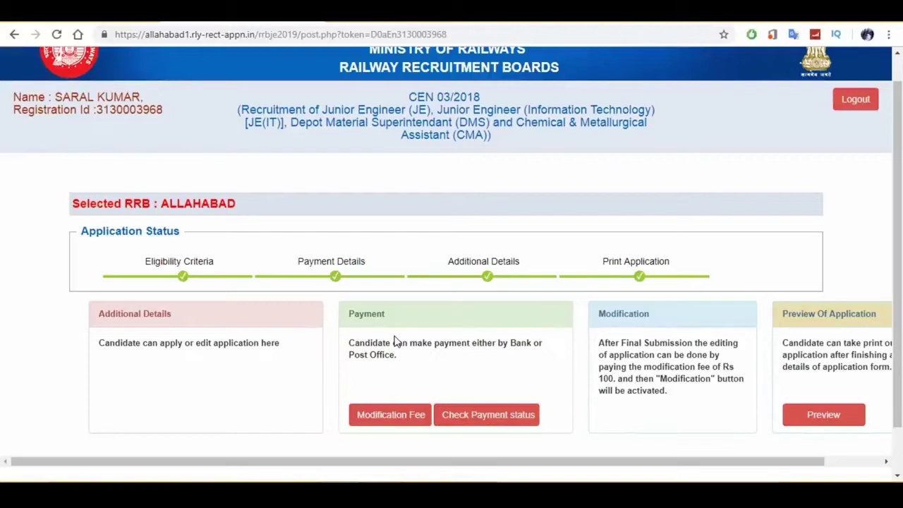
left_click(377, 416)
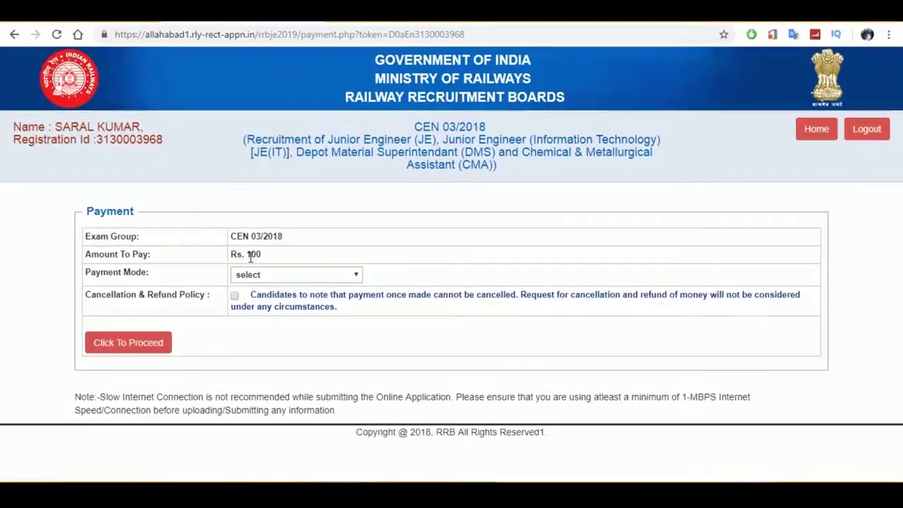
Select Bank as payment mode, accept the cancellation and refund policy, and proceed.
left_click(280, 274)
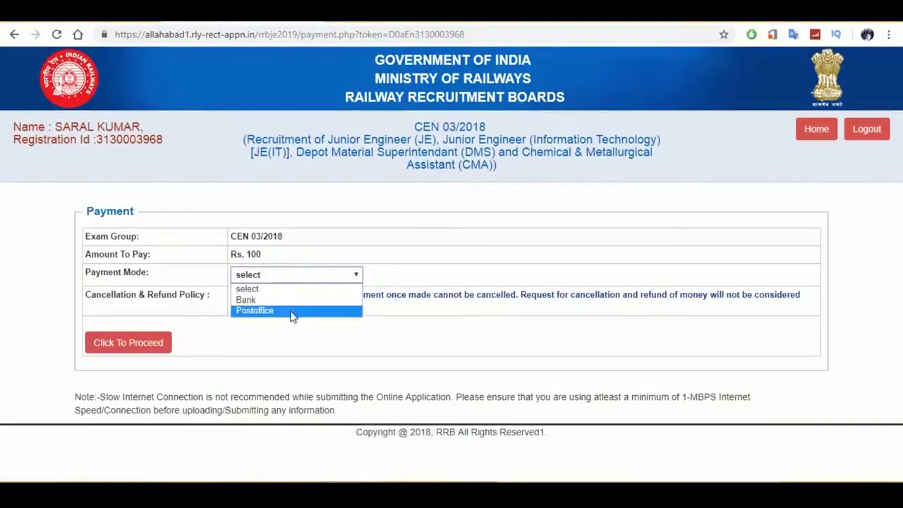
left_click(292, 302)
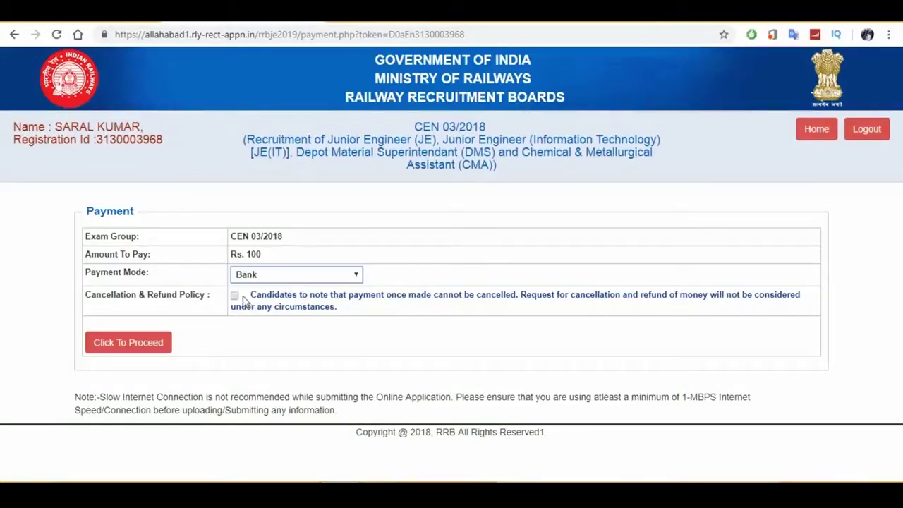
left_click(235, 296)
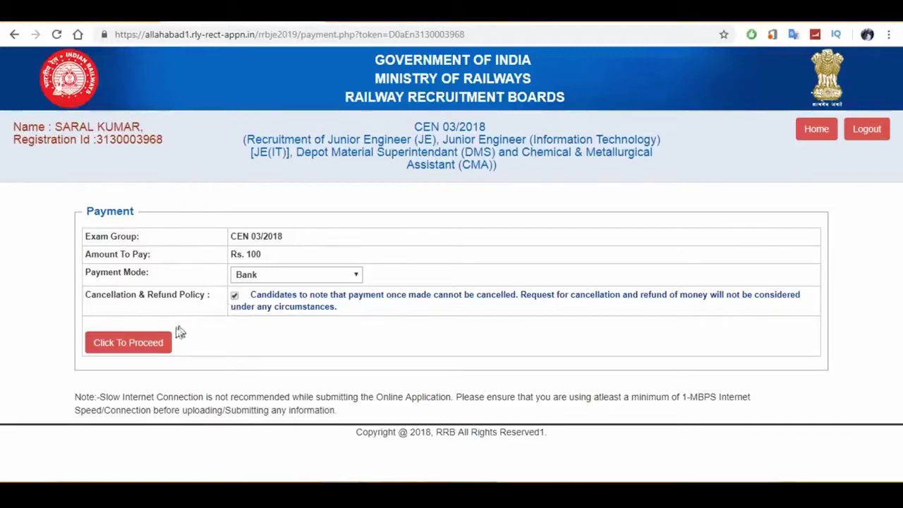
left_click(148, 344)
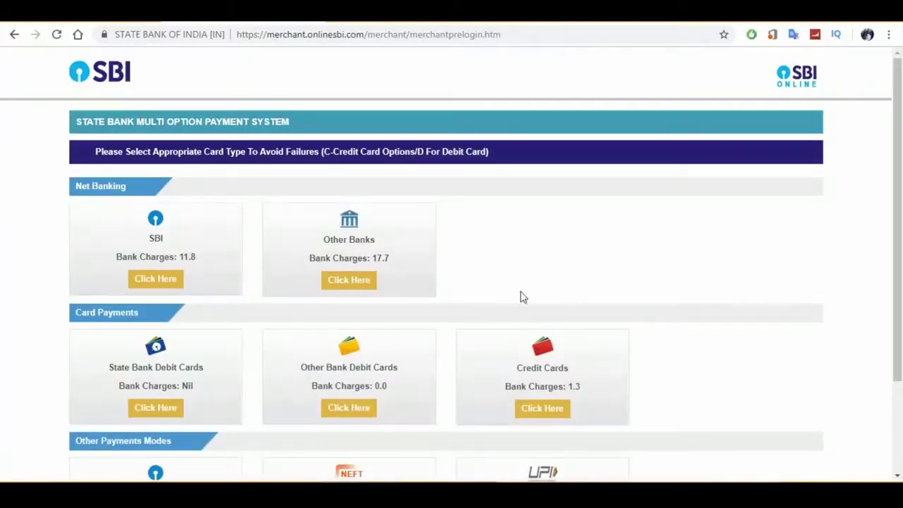
Choose State Bank Debit Cards and confirm the Rs 100 payment details.
scroll(520, 296, "down", 3)
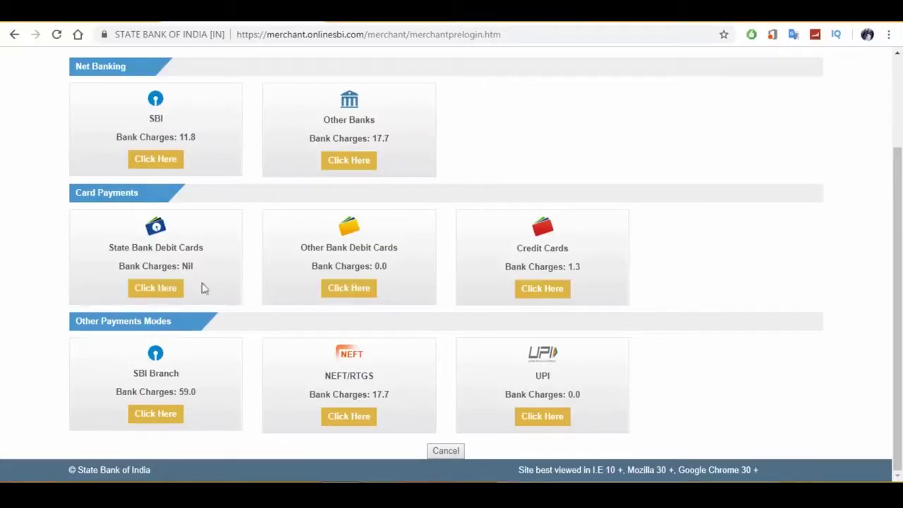
left_click(157, 288)
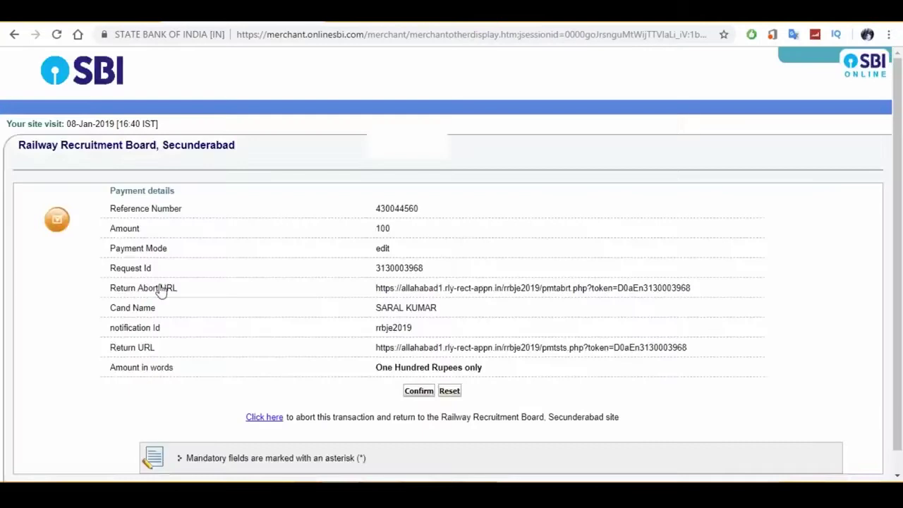
scroll(498, 298, "down", 1)
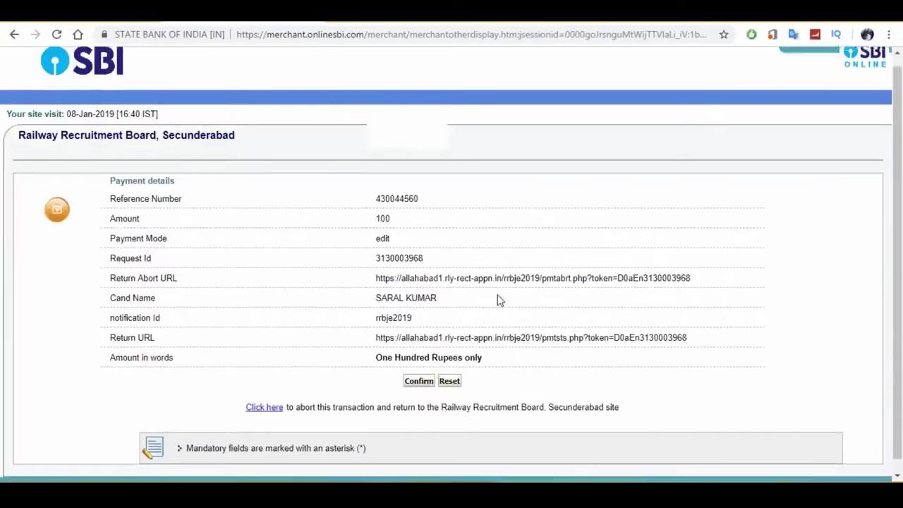
left_click(411, 374)
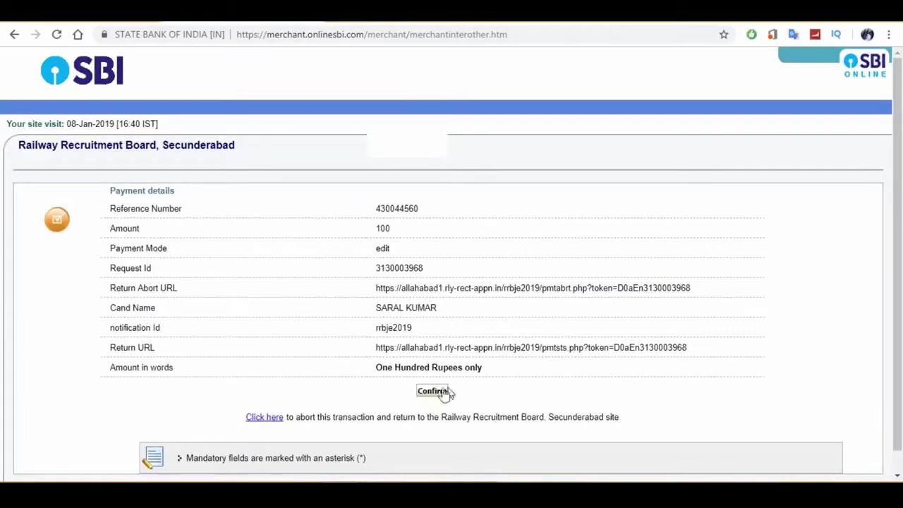
left_click(424, 394)
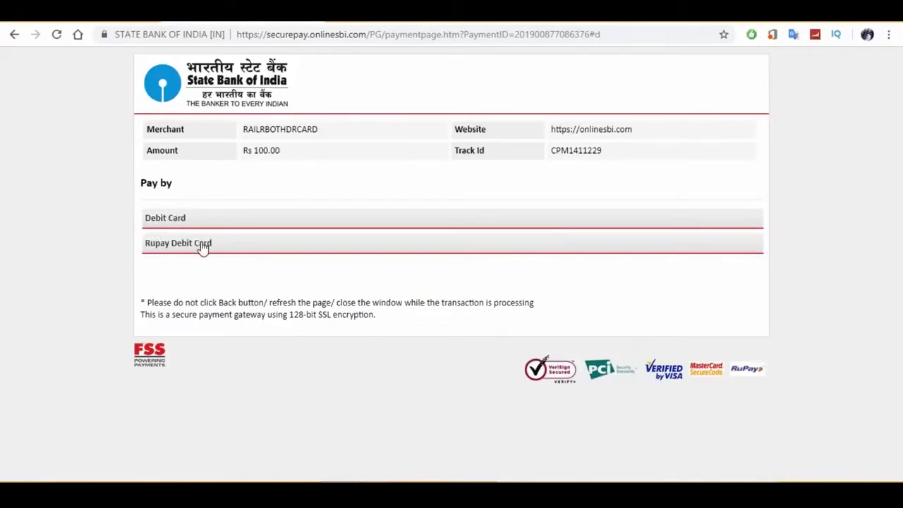
Choose Debit Card and enter the card number and expiry month and year.
left_click(169, 221)
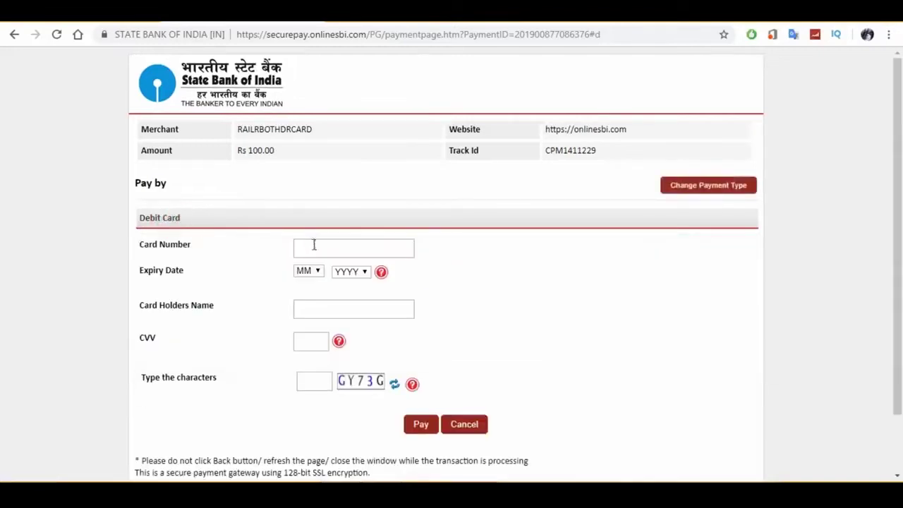
left_click(317, 249)
type("510")
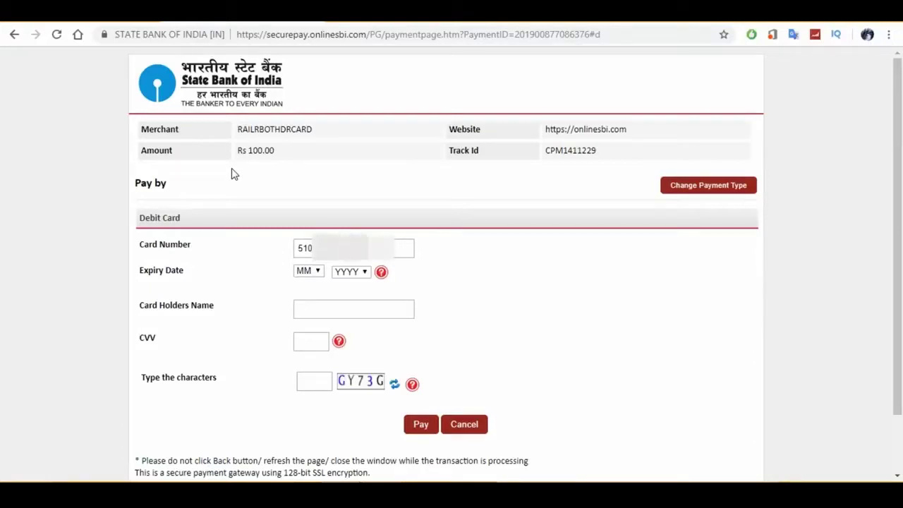
left_click(298, 276)
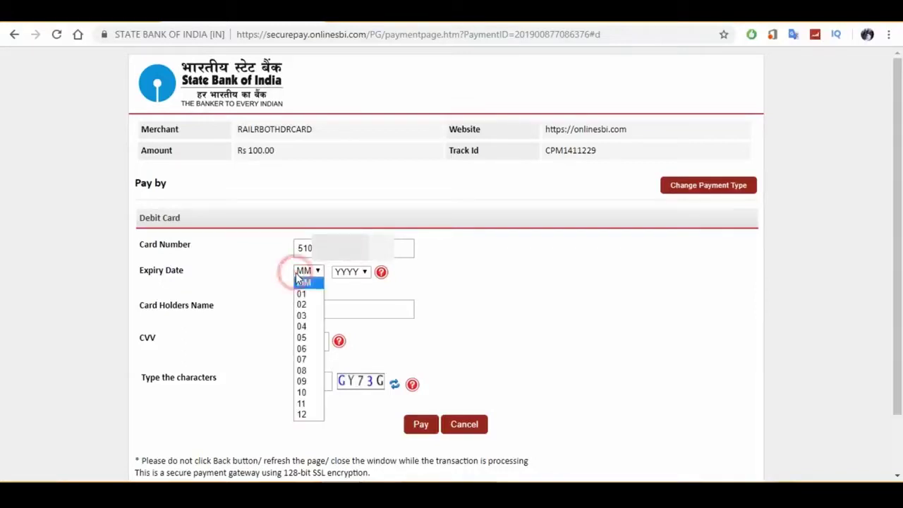
left_click(302, 382)
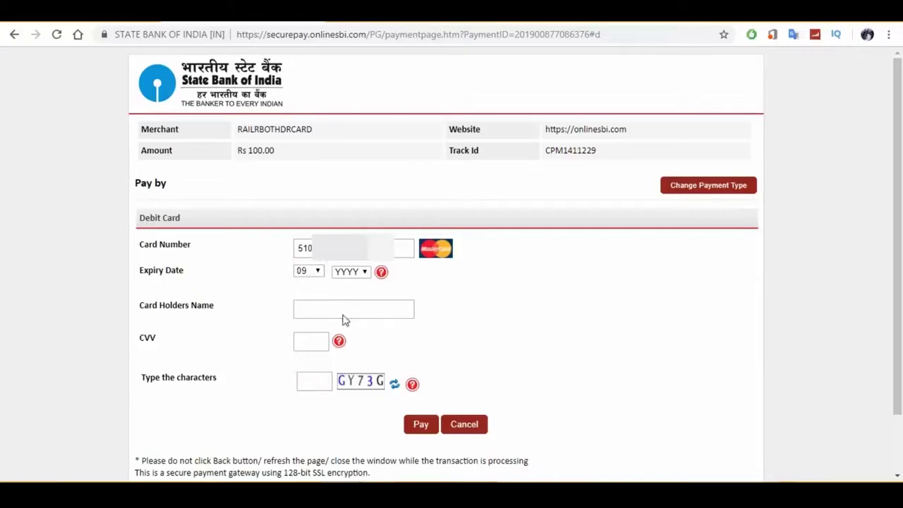
left_click(360, 275)
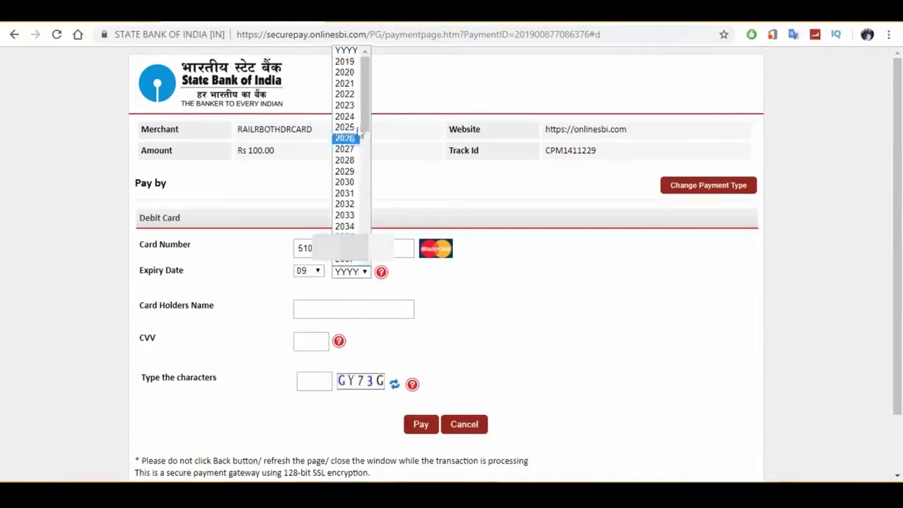
left_click(348, 108)
Enter the cardholder's name, CVV and verification characters, then submit the card payment.
left_click(342, 313)
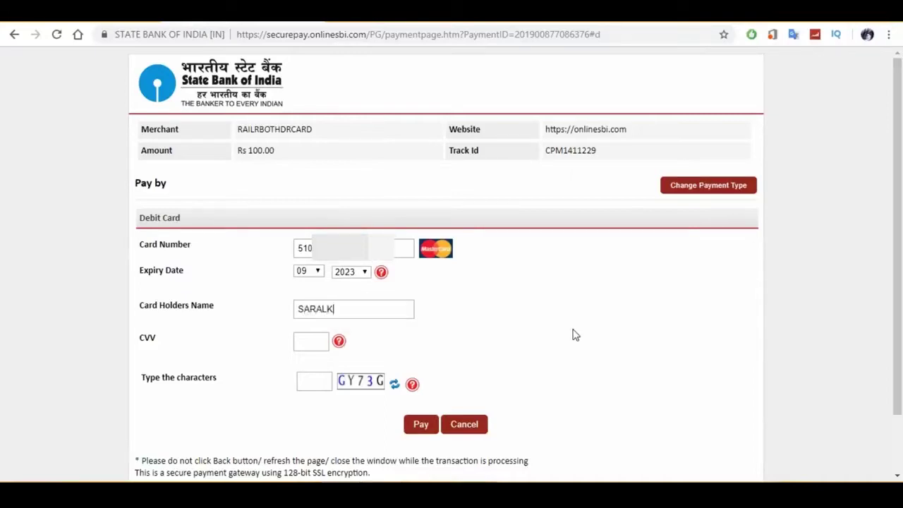
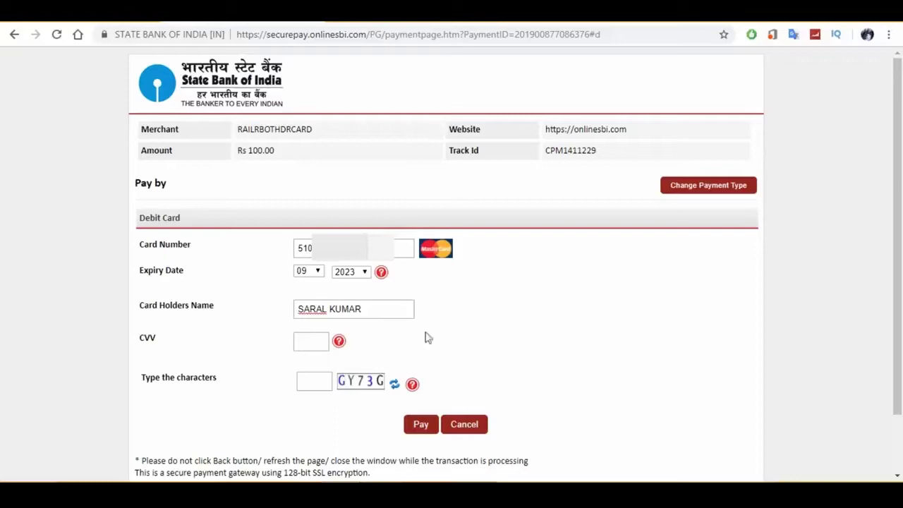
left_click(306, 343)
type("***")
left_click(305, 381)
type("GY73G")
left_click(421, 427)
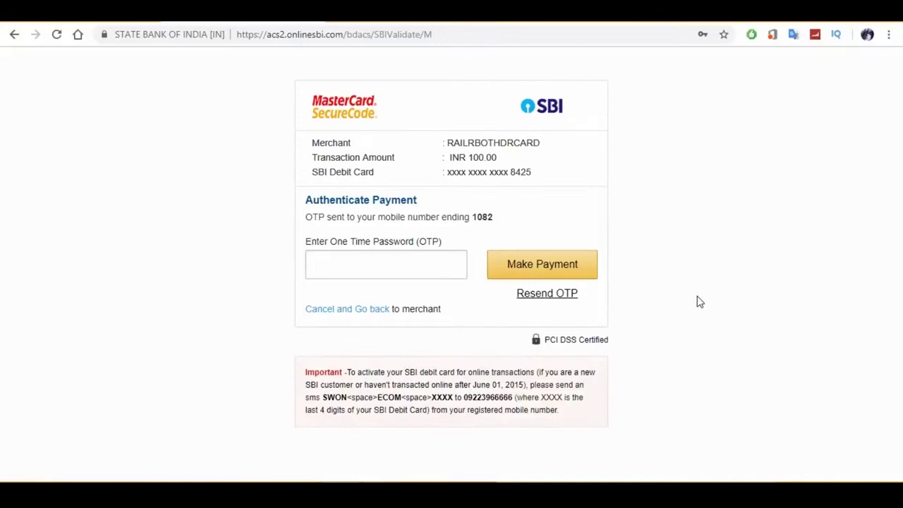
Authorise the Rs 100 payment with the one-time password and return to the RRB site.
left_click(421, 263)
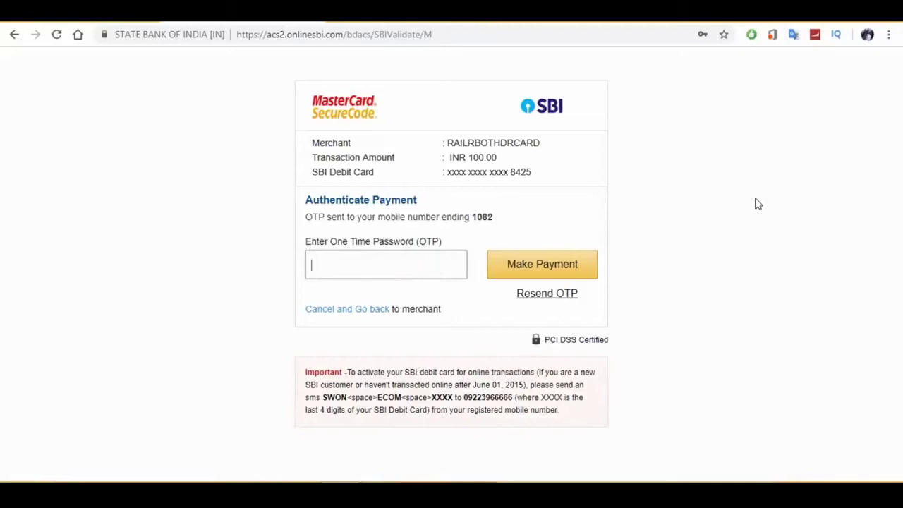
left_click(544, 265)
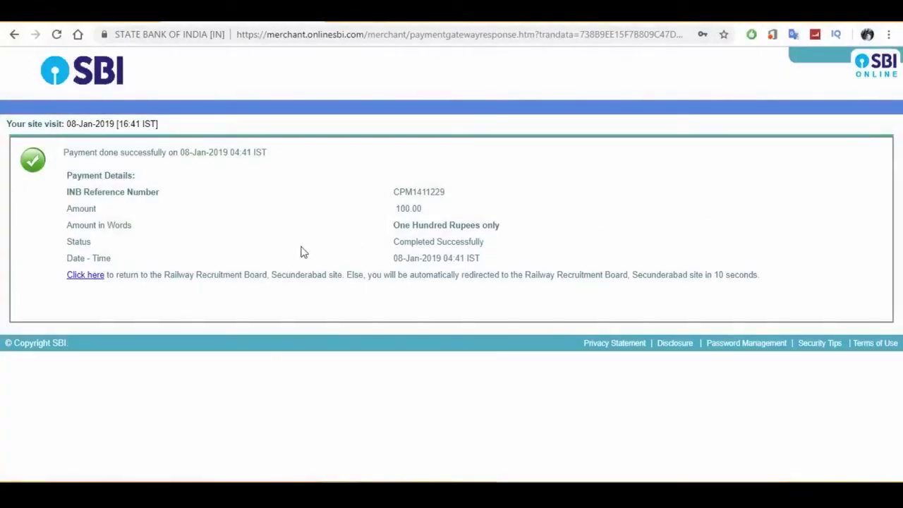
left_click(94, 278)
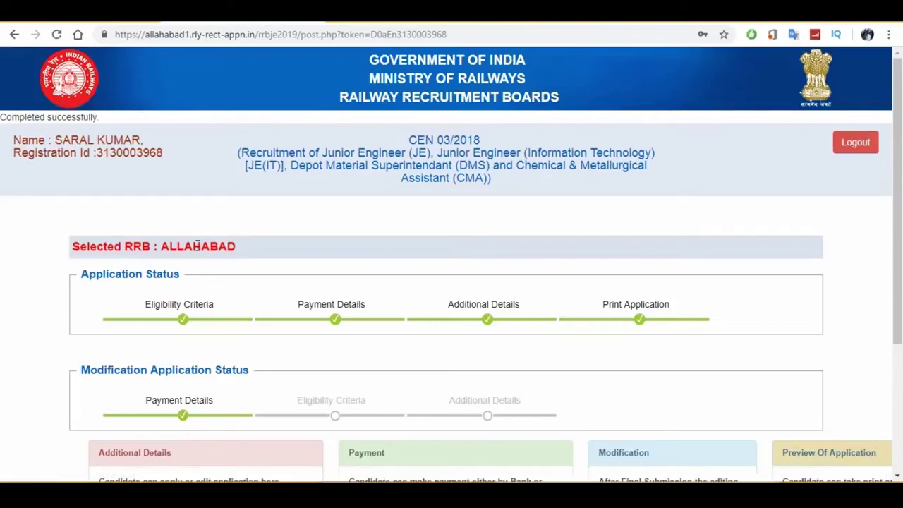
Scroll the dashboard to the Modification card now showing the fee paid.
scroll(400, 364, "down", 1)
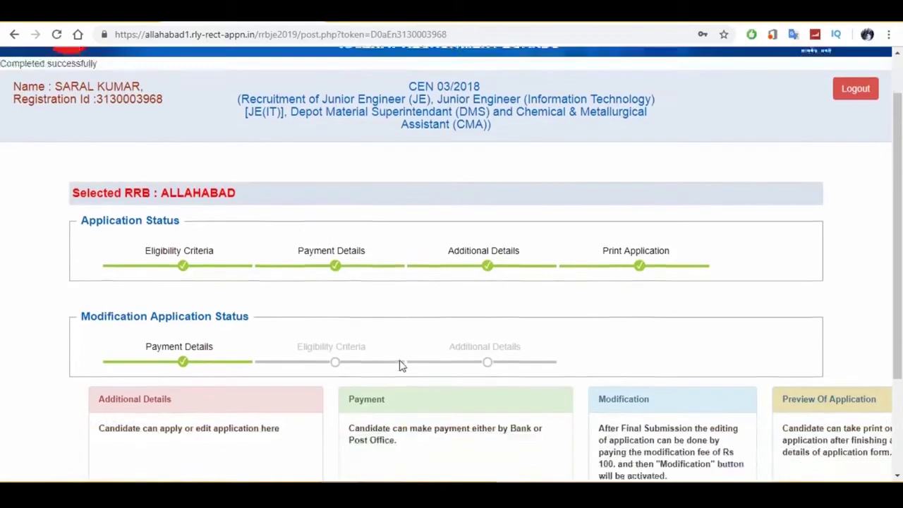
scroll(399, 364, "down", 1)
scroll(399, 364, "down", 1)
scroll(399, 366, "up", 3)
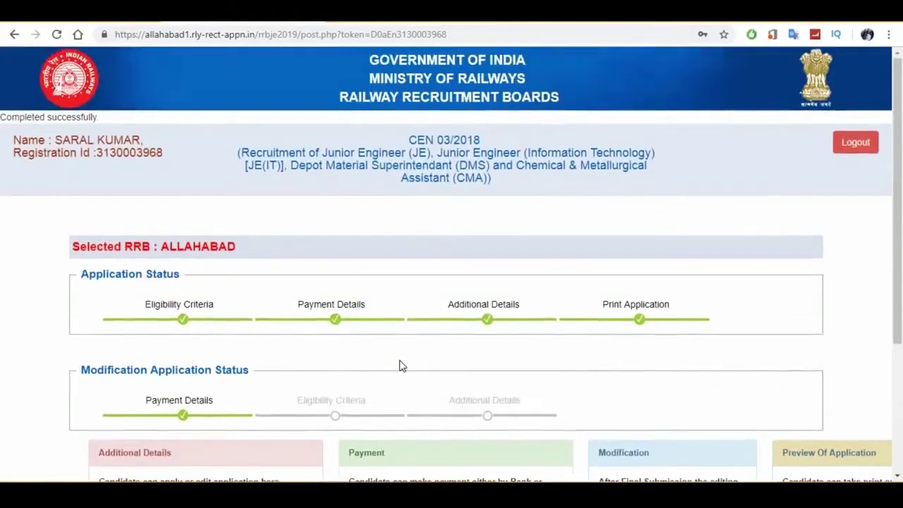
scroll(399, 365, "down", 1)
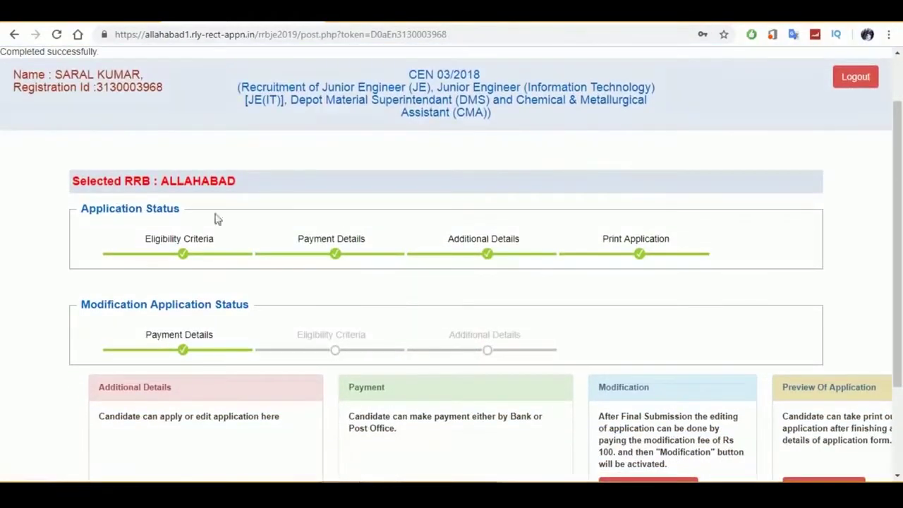
scroll(406, 318, "down", 2)
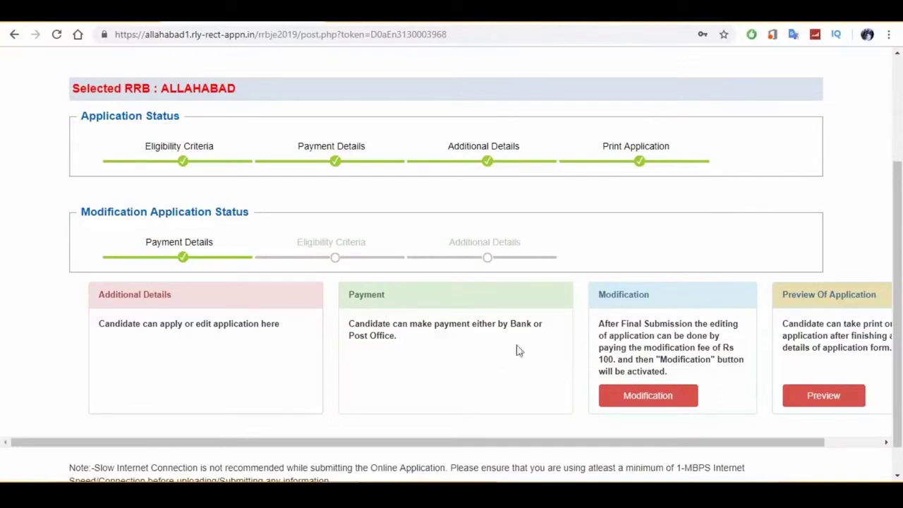
scroll(496, 386, "right", 2)
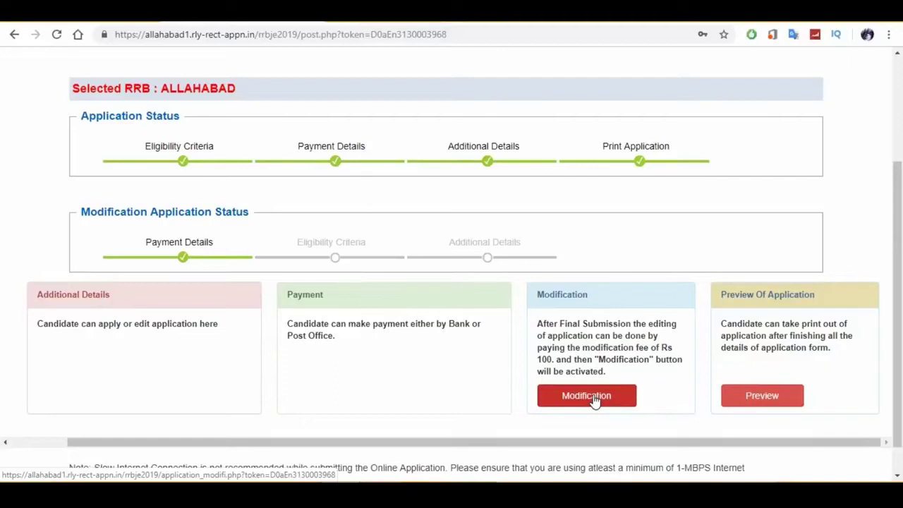
left_click(594, 396)
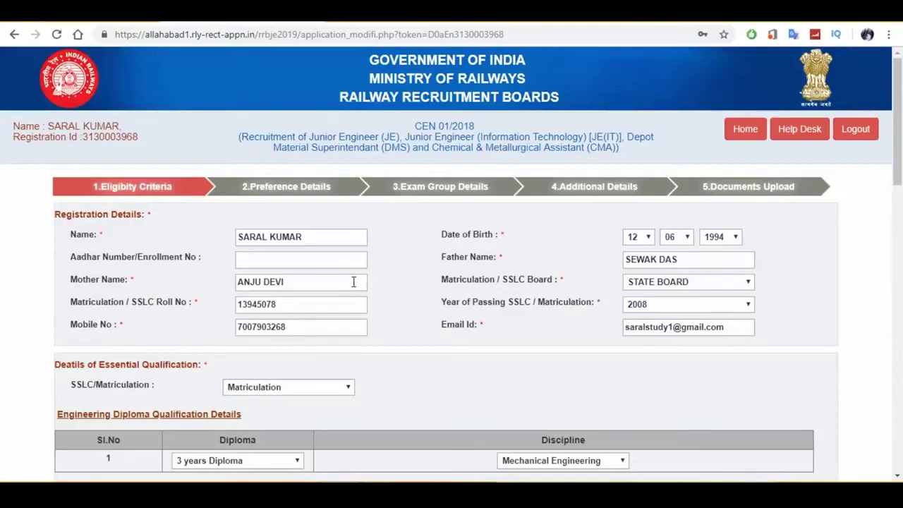
left_click(324, 236)
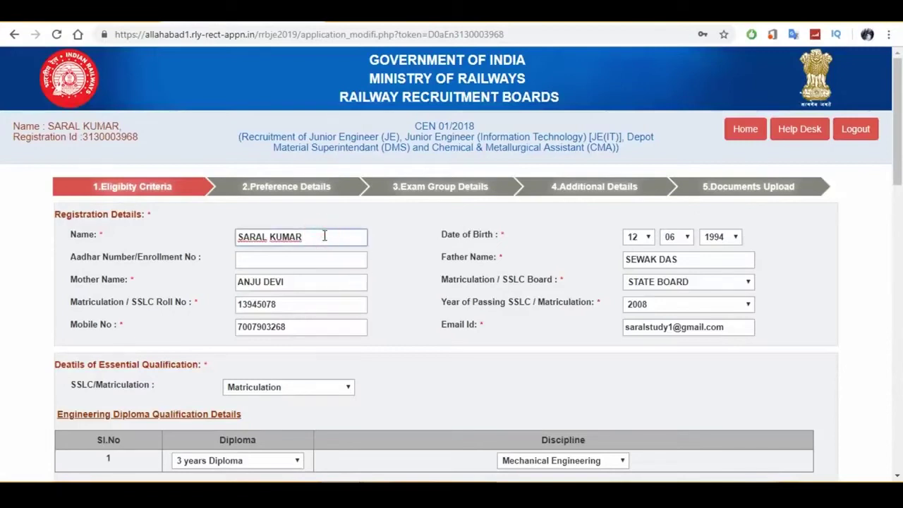
left_click(340, 257)
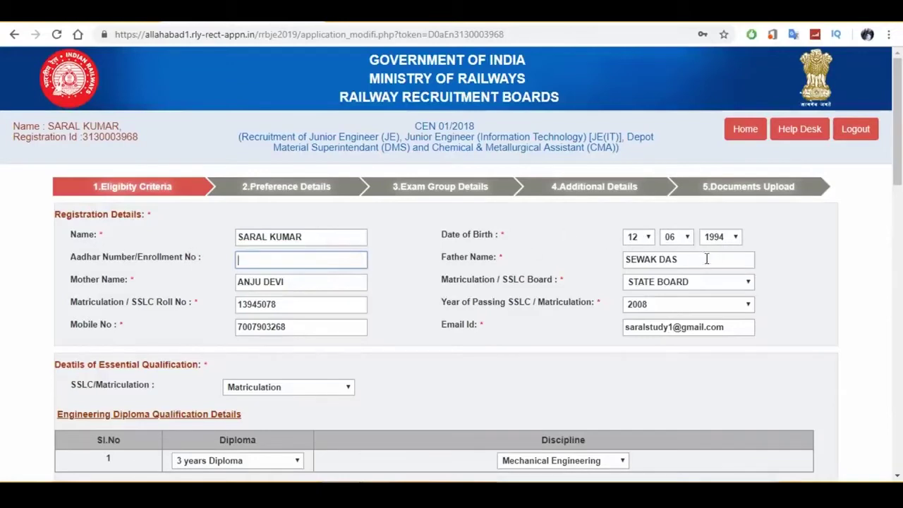
left_click(677, 284)
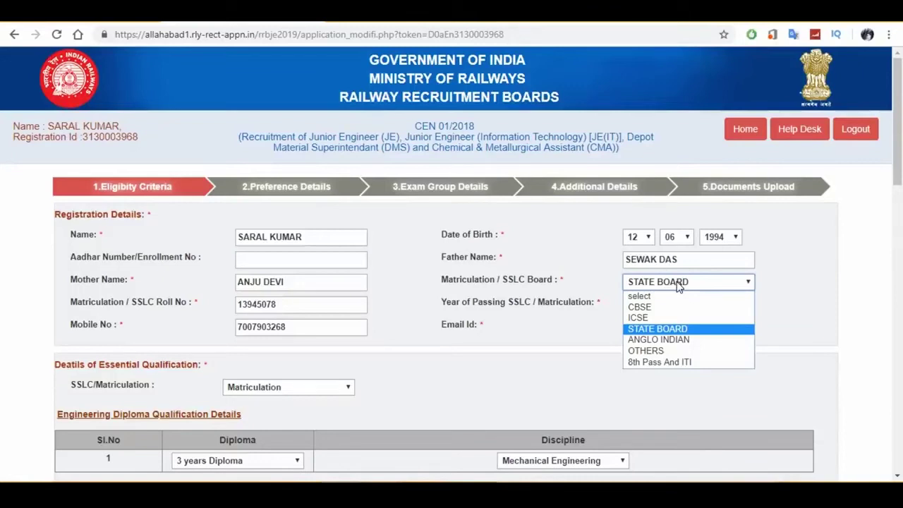
left_click(789, 278)
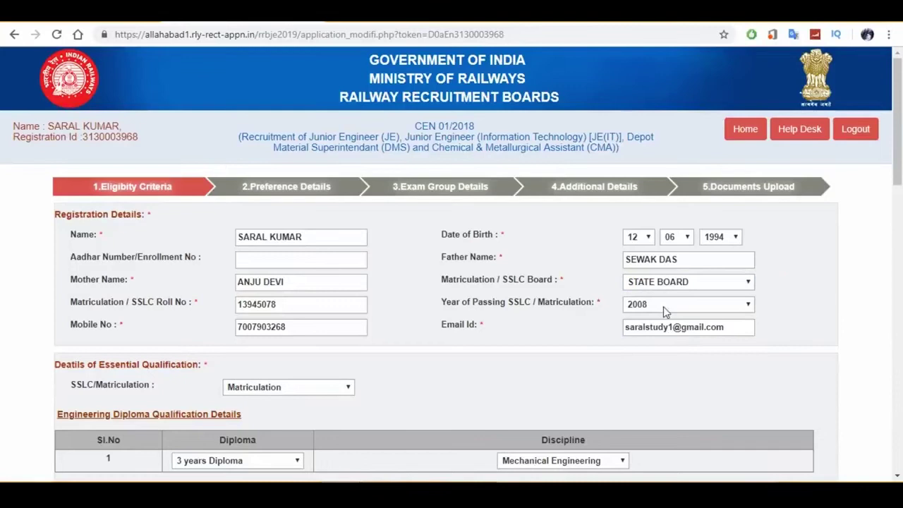
left_click(716, 309)
left_click(716, 306)
scroll(829, 327, "down", 1)
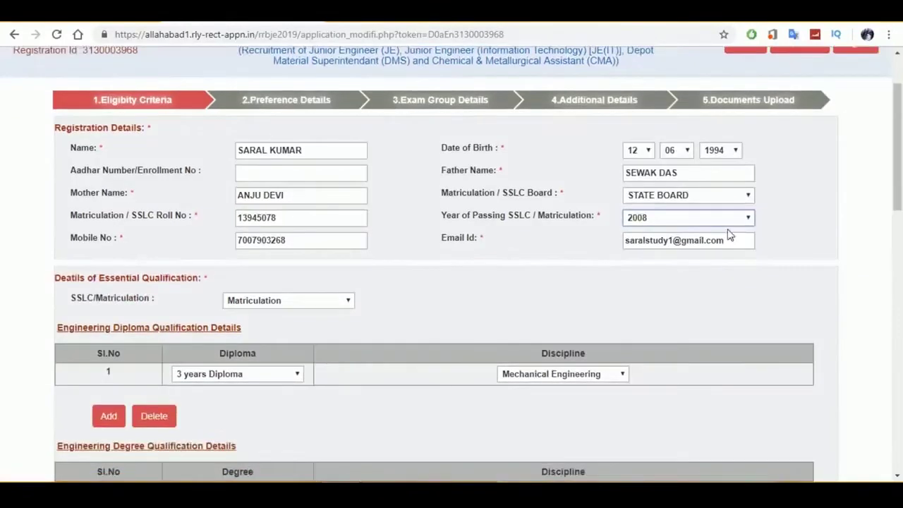
left_click(735, 242)
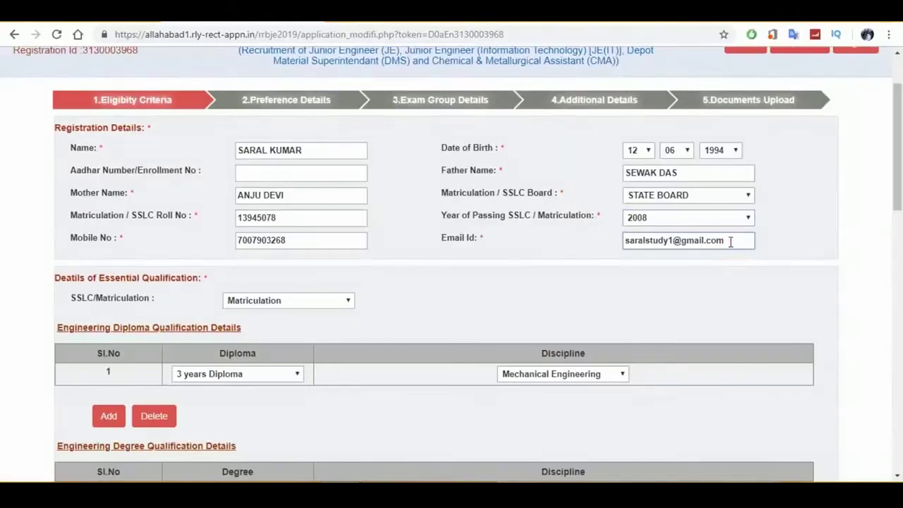
triple_click(730, 241)
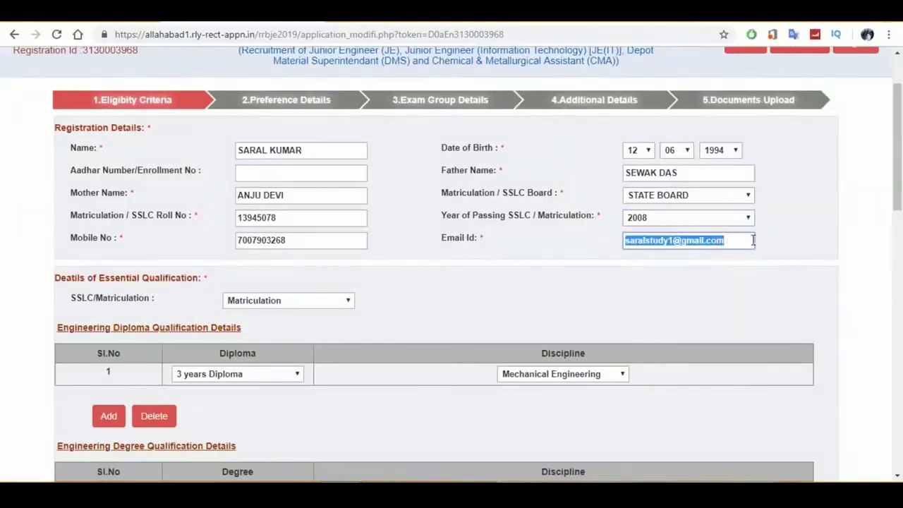
left_click(738, 240)
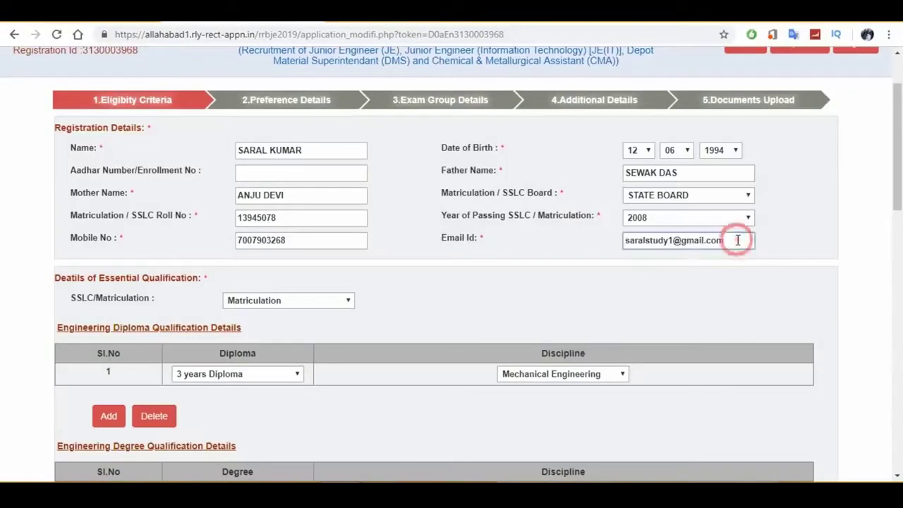
left_click(329, 242)
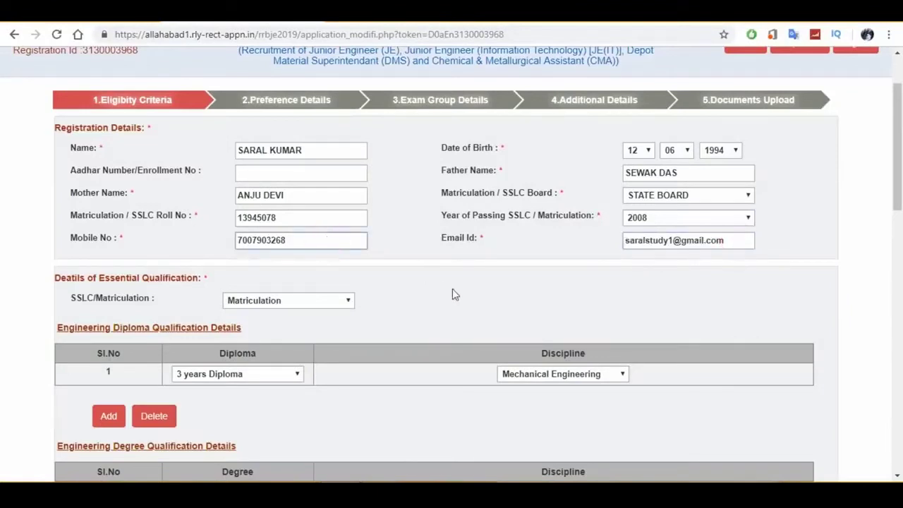
scroll(452, 289, "down", 1)
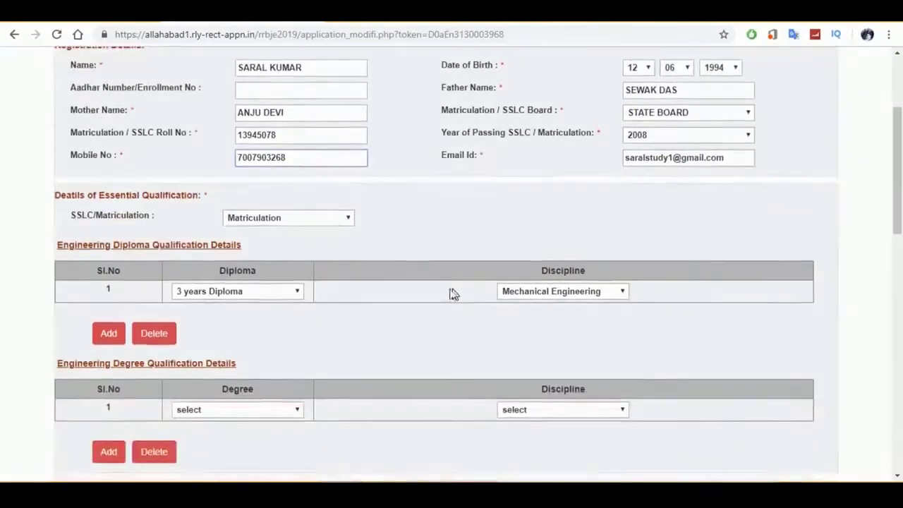
left_click(291, 224)
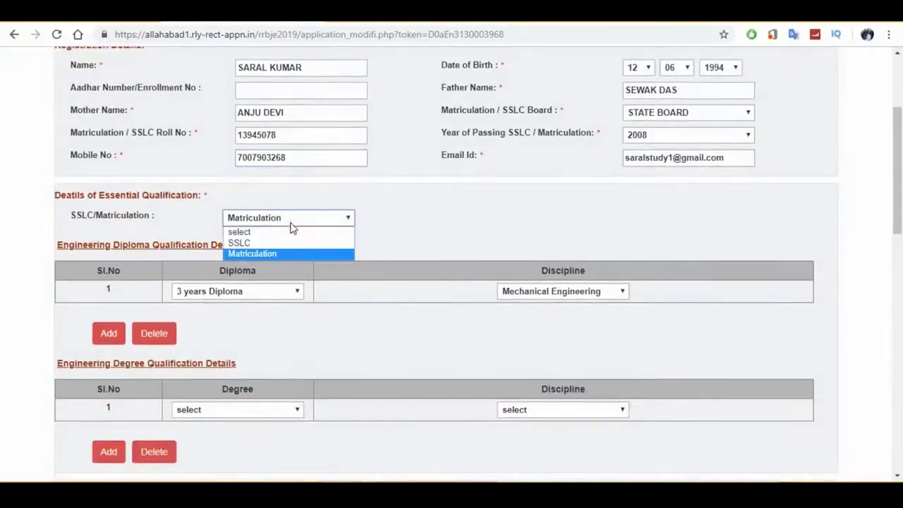
left_click(451, 196)
scroll(430, 297, "down", 1)
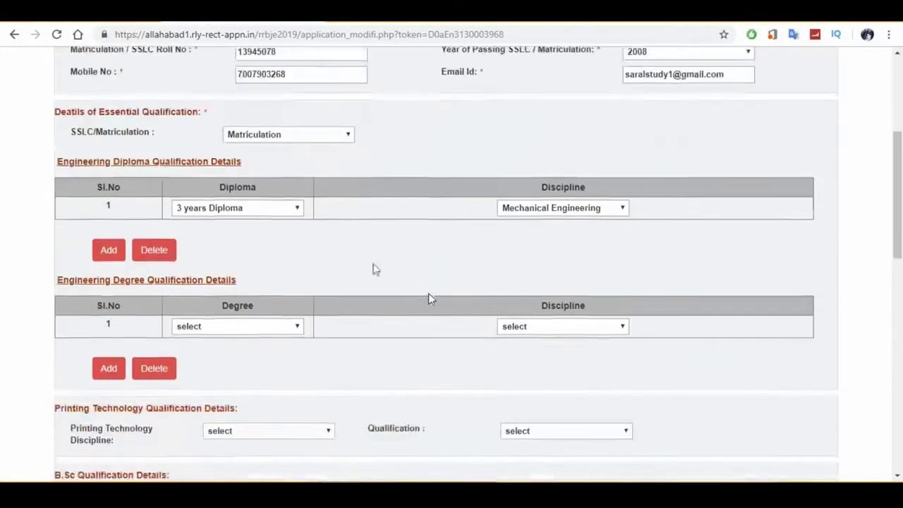
left_click(584, 210)
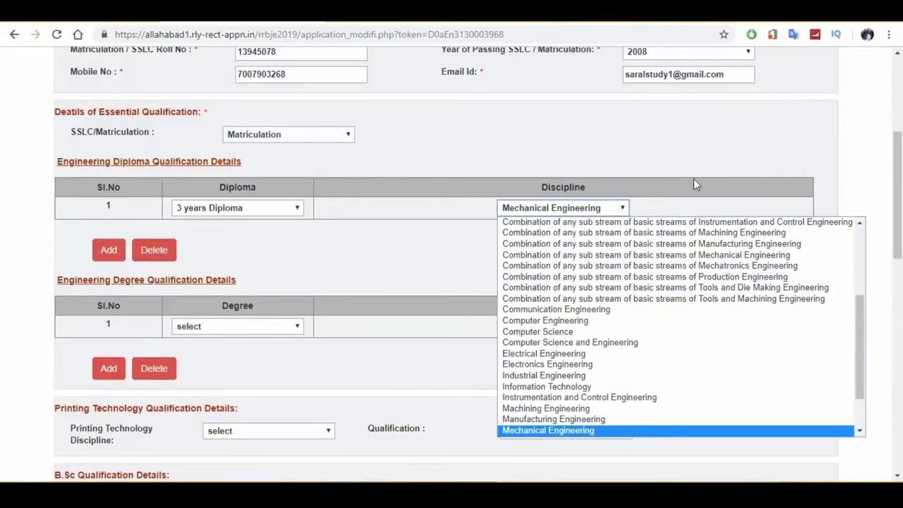
scroll(677, 308, "up", 3)
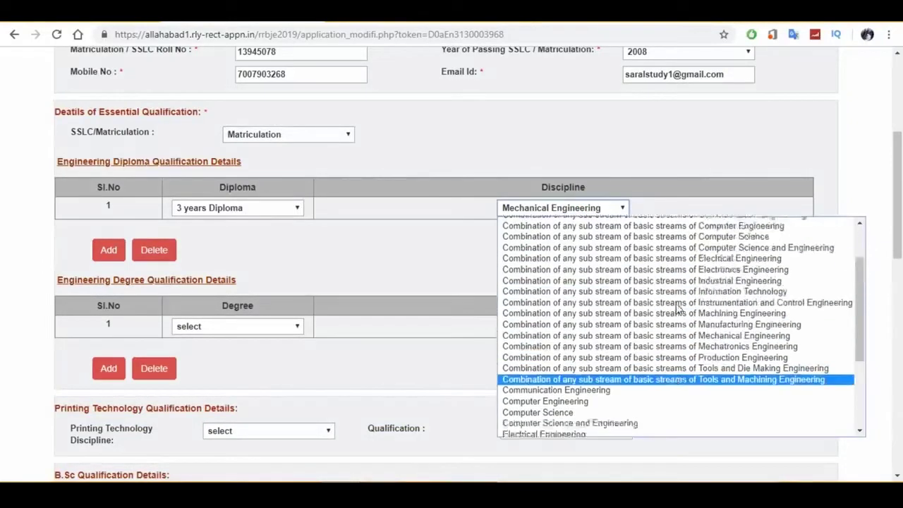
left_click(717, 157)
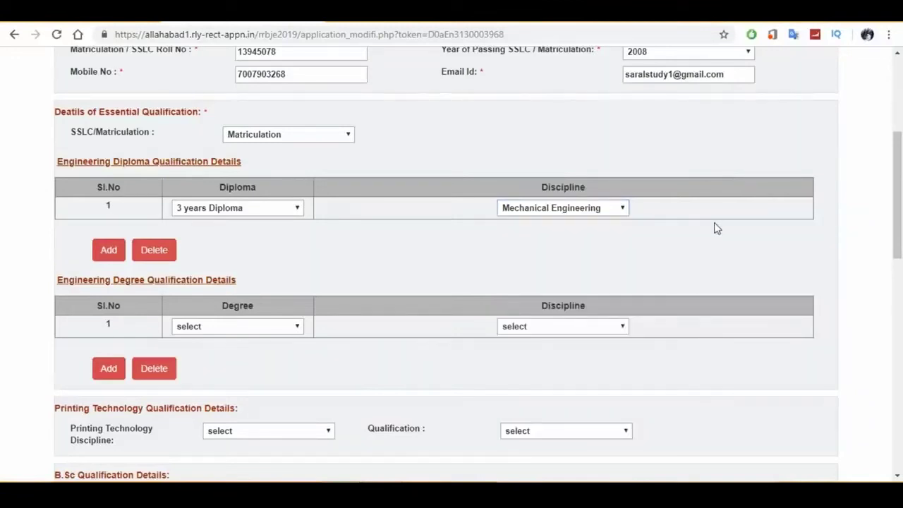
scroll(717, 228, "down", 2)
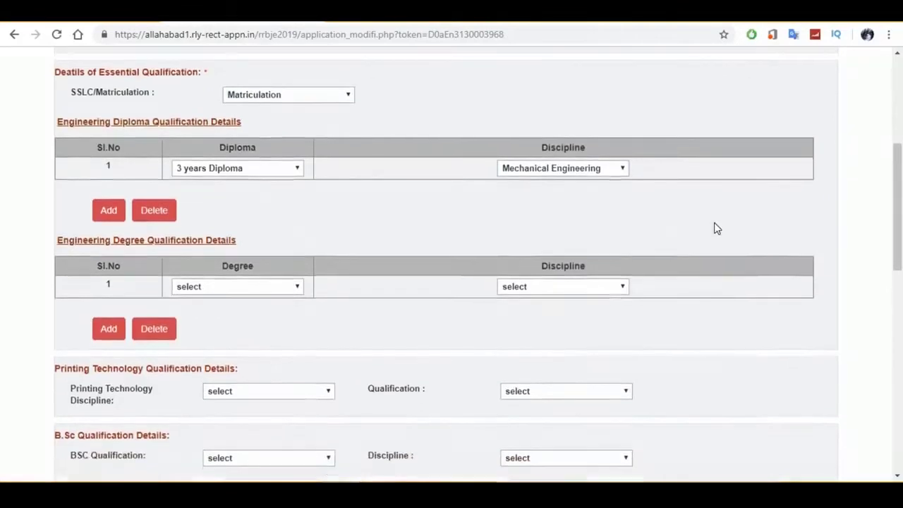
left_click(621, 173)
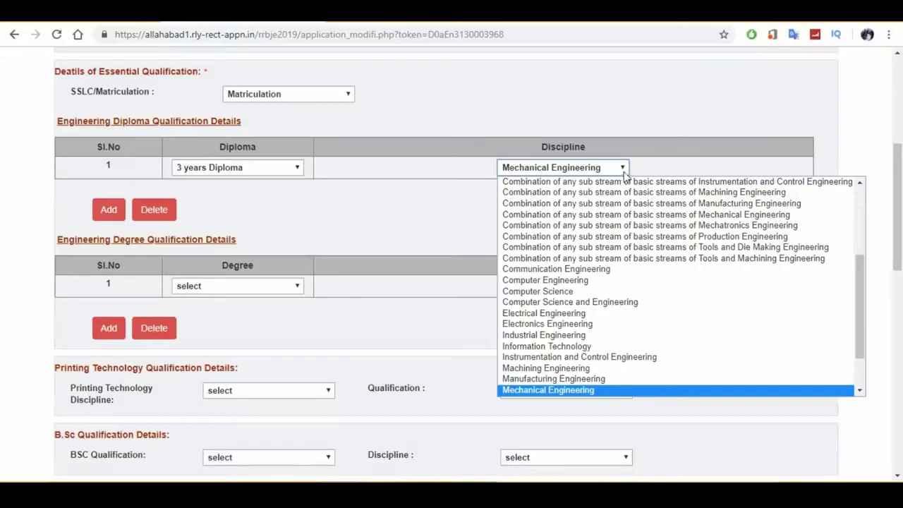
left_click(704, 151)
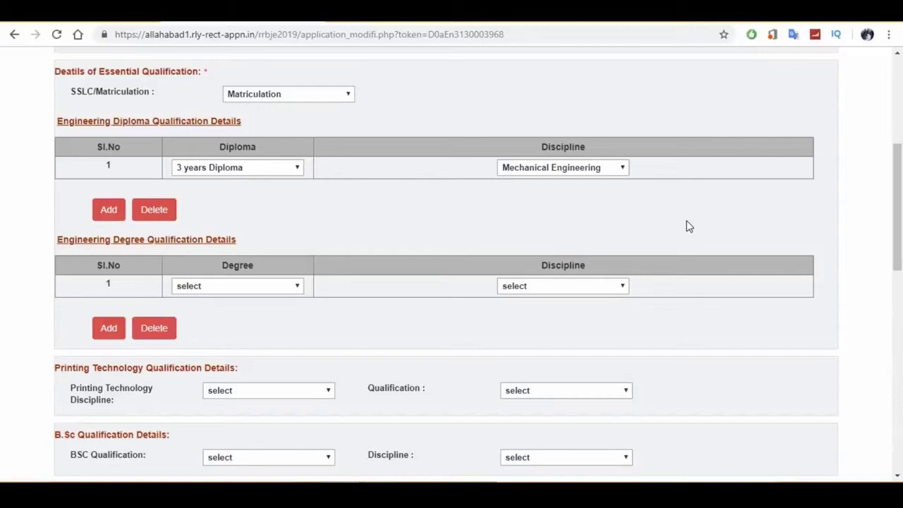
scroll(686, 226, "down", 1)
scroll(686, 226, "up", 2)
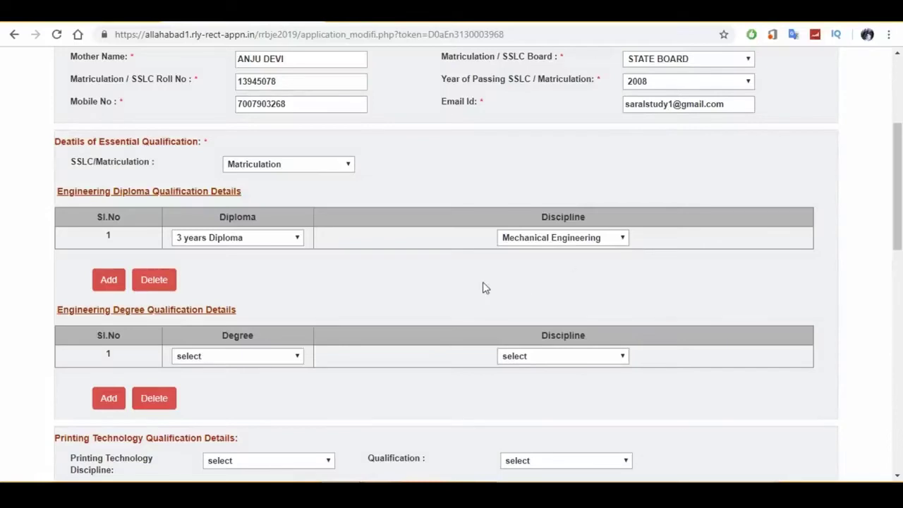
scroll(393, 333, "down", 2)
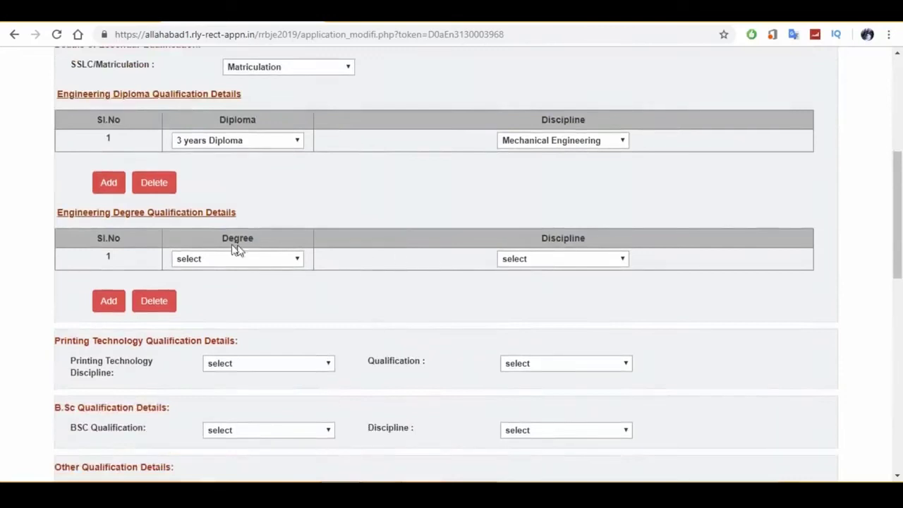
scroll(378, 313, "down", 1)
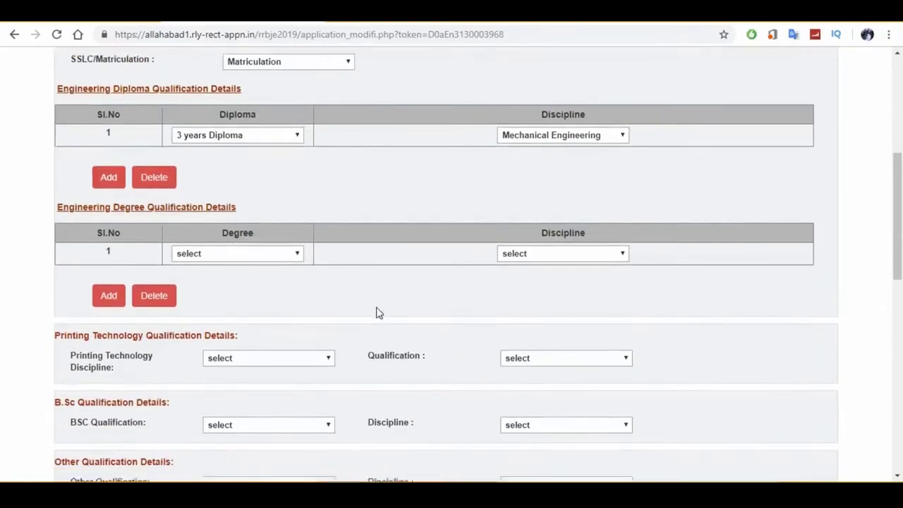
scroll(377, 312, "down", 2)
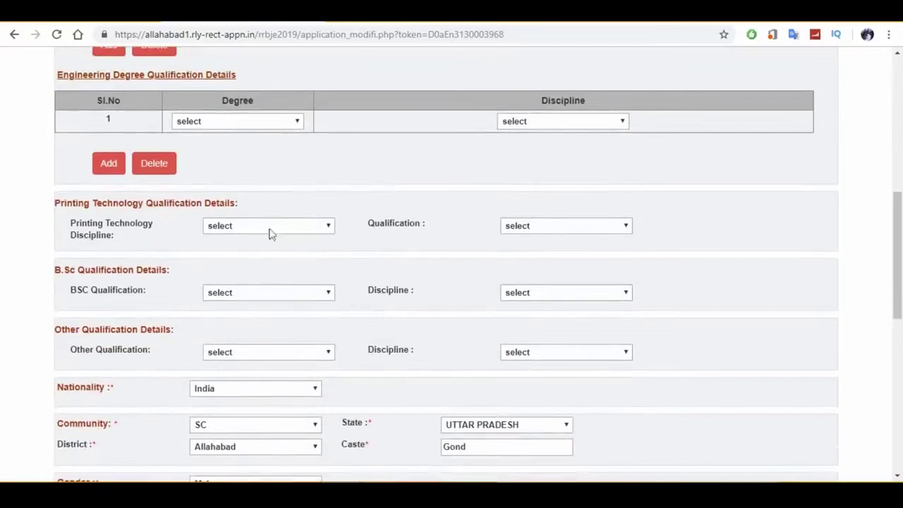
left_click(300, 292)
left_click(356, 290)
scroll(387, 344, "down", 2)
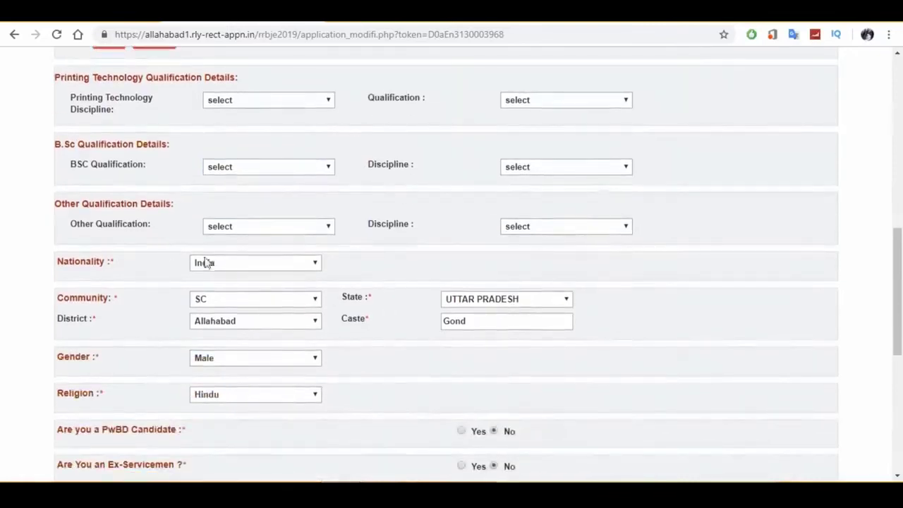
left_click(232, 263)
left_click(232, 262)
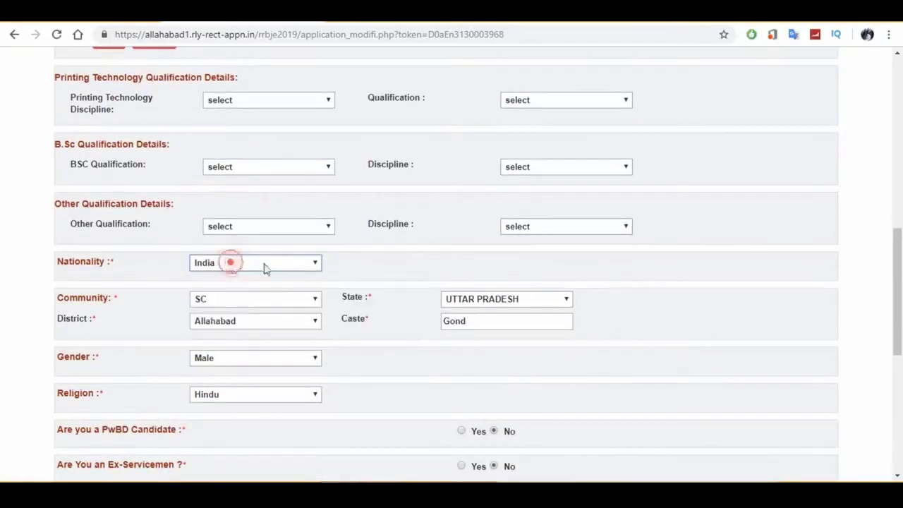
left_click(237, 302)
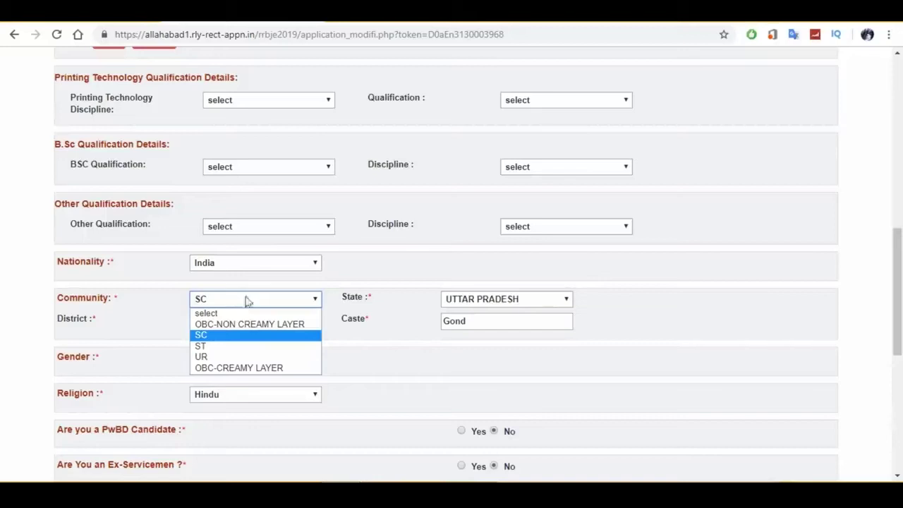
left_click(326, 282)
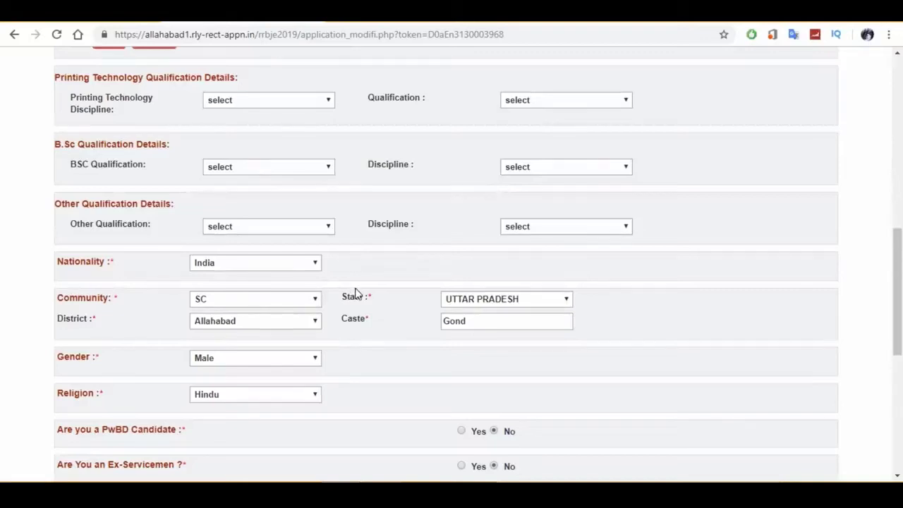
scroll(356, 293, "down", 1)
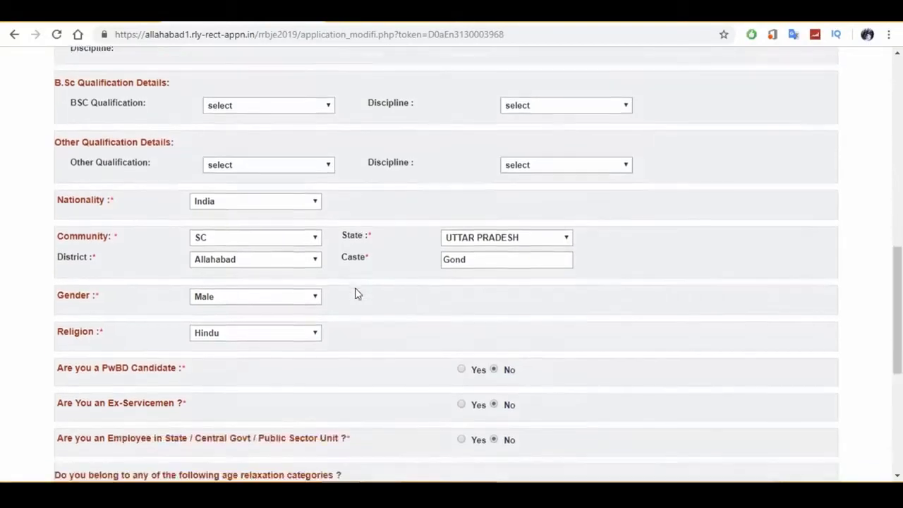
scroll(356, 293, "down", 2)
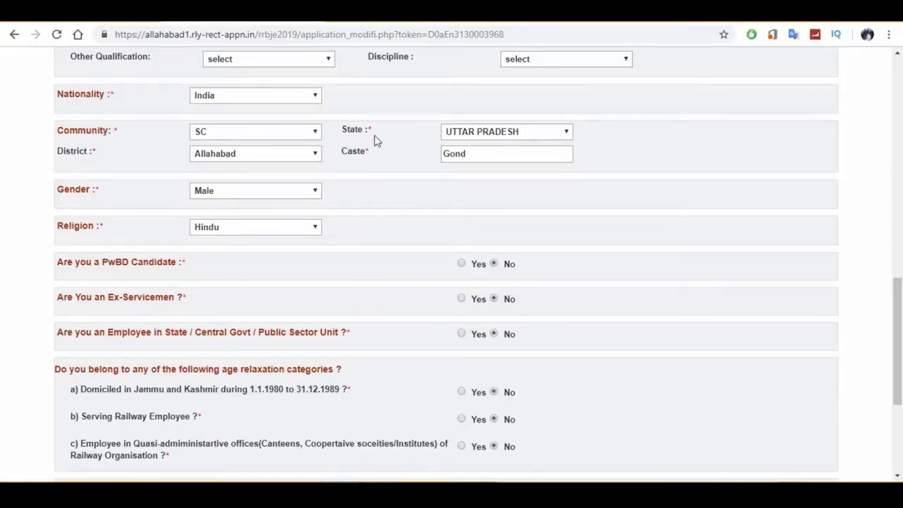
left_click(484, 139)
left_click(484, 139)
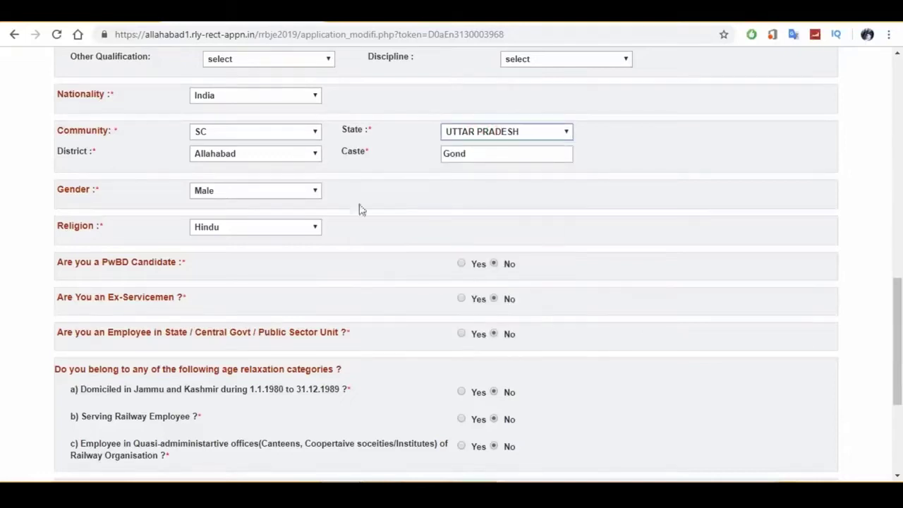
scroll(367, 236, "down", 1)
scroll(364, 236, "down", 3)
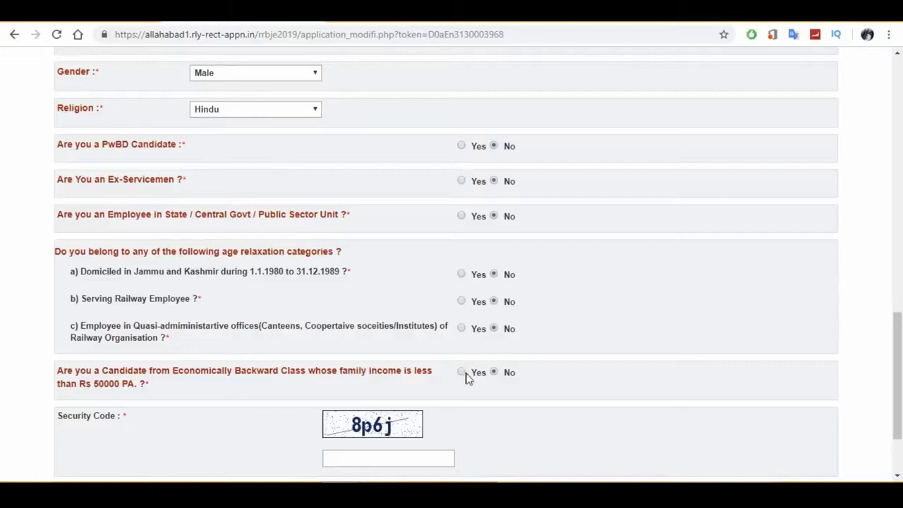
scroll(469, 380, "down", 2)
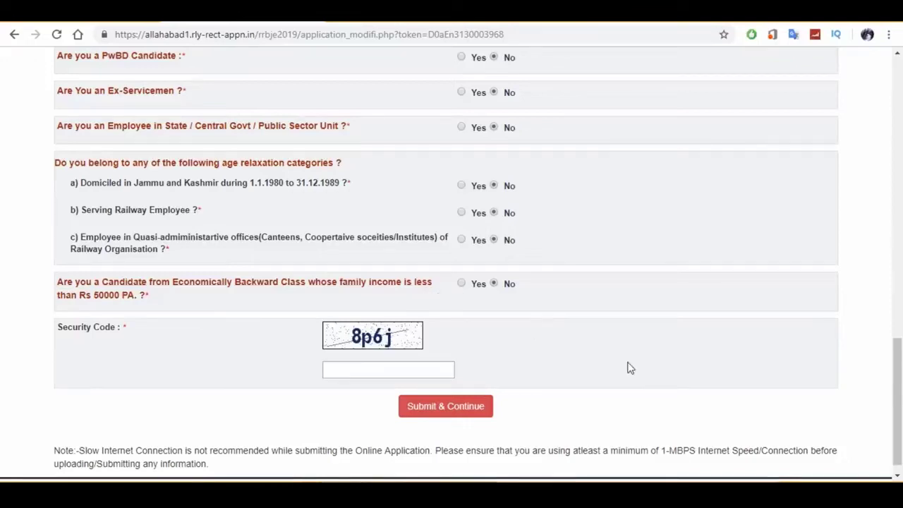
Enter the security code, submit the additional details, and confirm the no-further-modification alert.
scroll(630, 368, "down", 1)
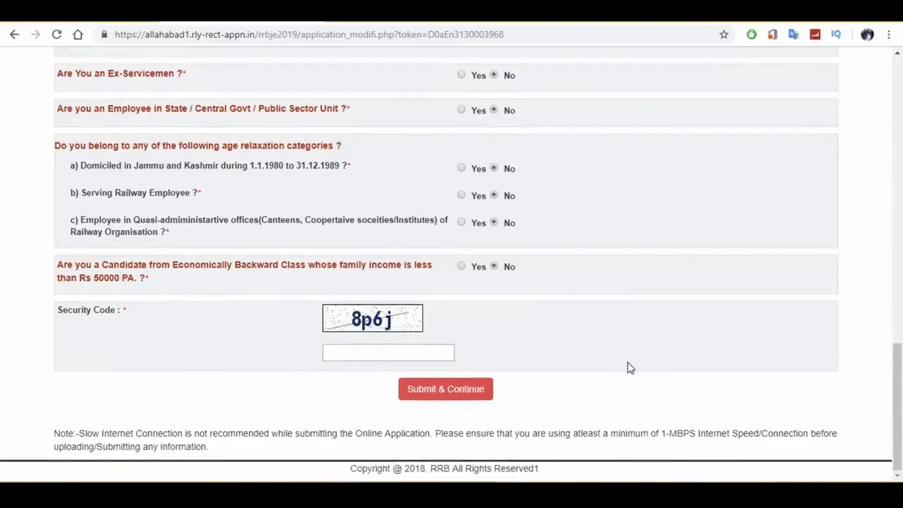
left_click(393, 359)
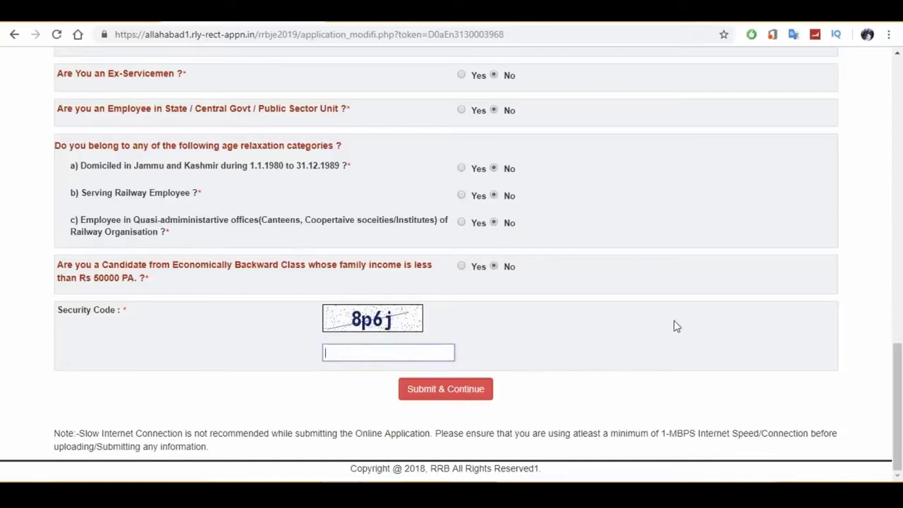
scroll(675, 325, "up", 8)
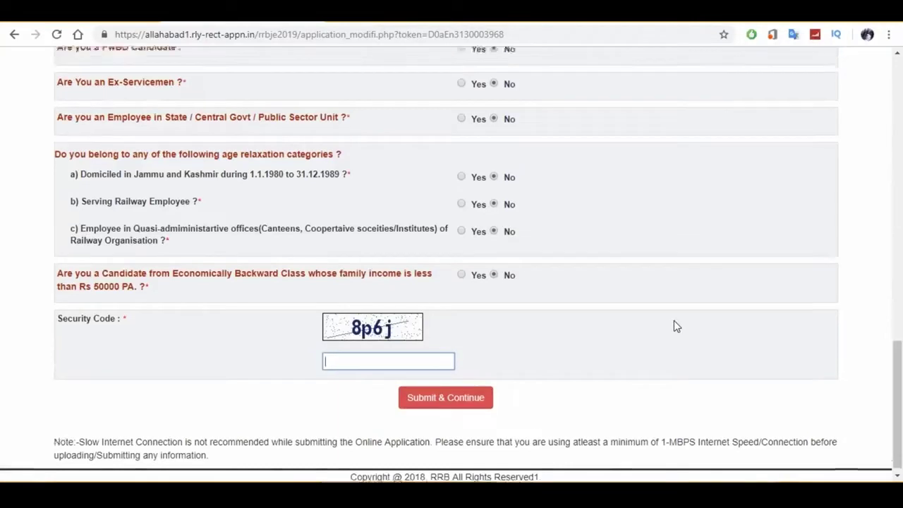
scroll(675, 326, "down", 3)
scroll(675, 326, "down", 6)
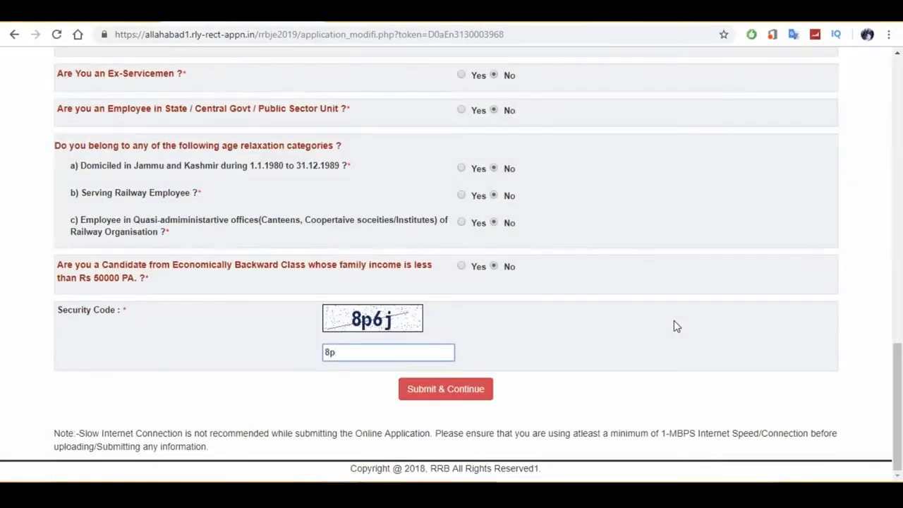
left_click(477, 390)
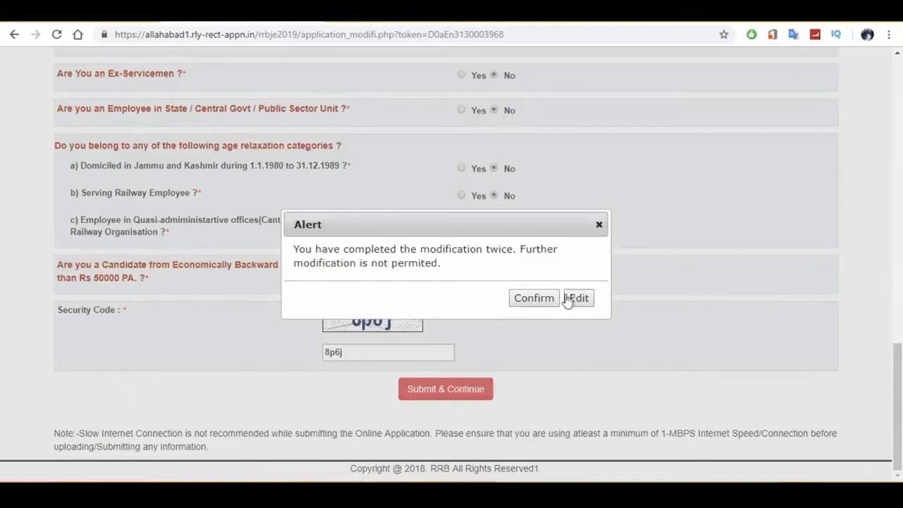
left_click(534, 299)
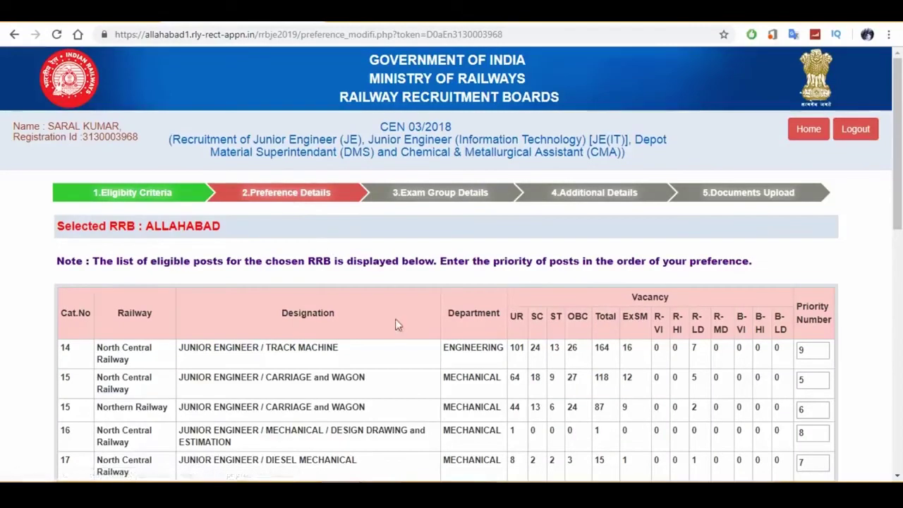
scroll(458, 377, "down", 3)
scroll(456, 379, "down", 2)
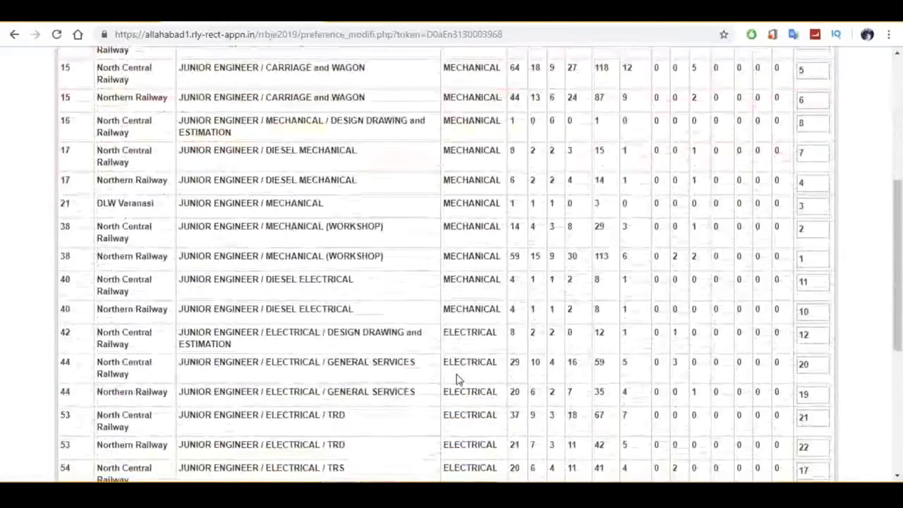
scroll(407, 278, "up", 1)
scroll(406, 279, "up", 2)
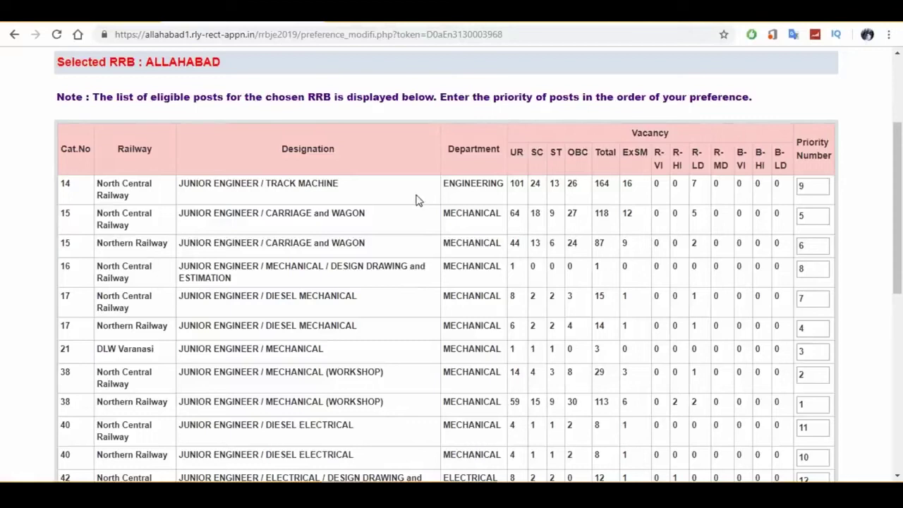
scroll(640, 329, "down", 5)
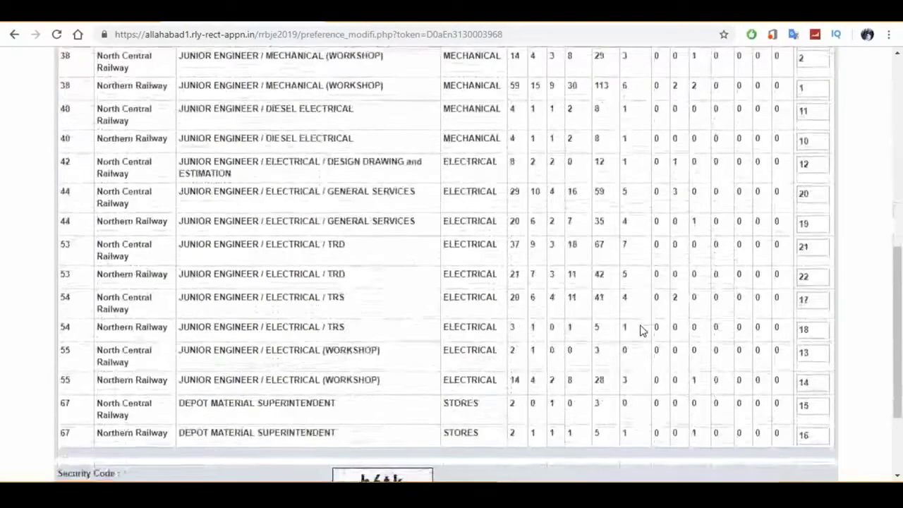
scroll(640, 329, "down", 2)
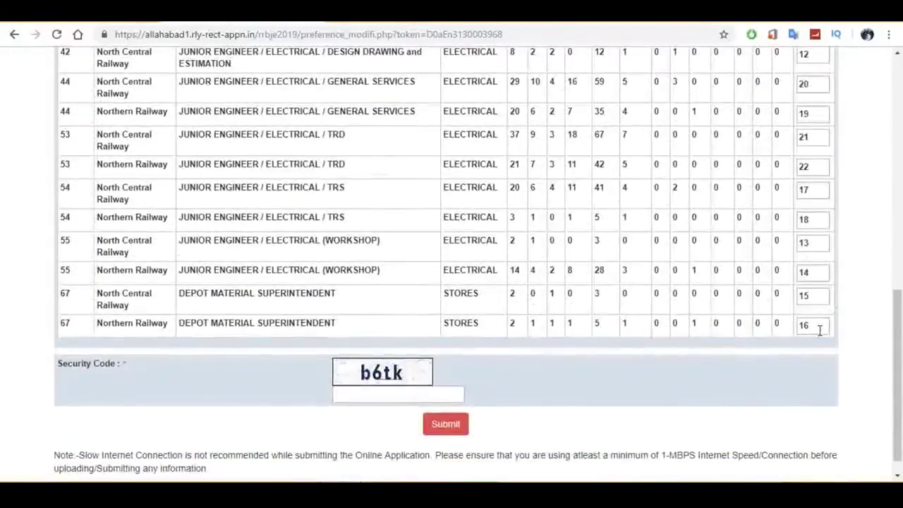
scroll(819, 331, "up", 2)
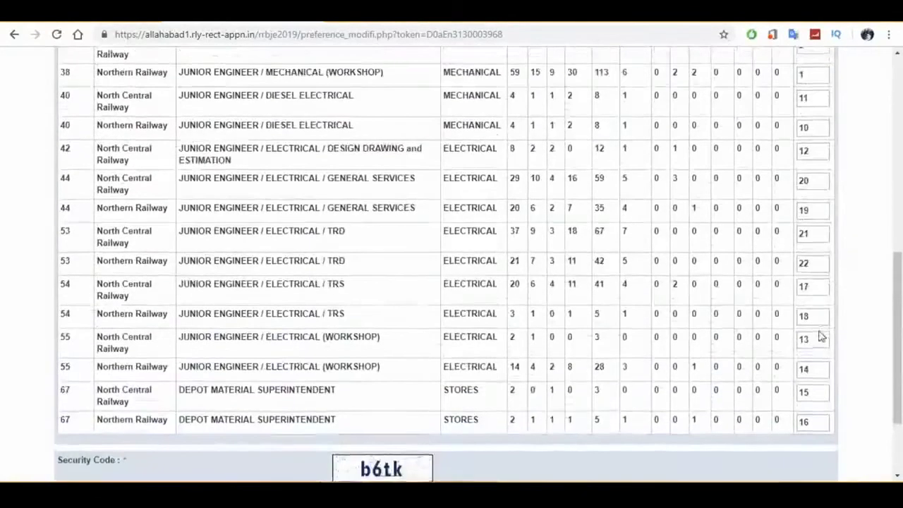
scroll(820, 310, "up", 1)
scroll(820, 190, "up", 2)
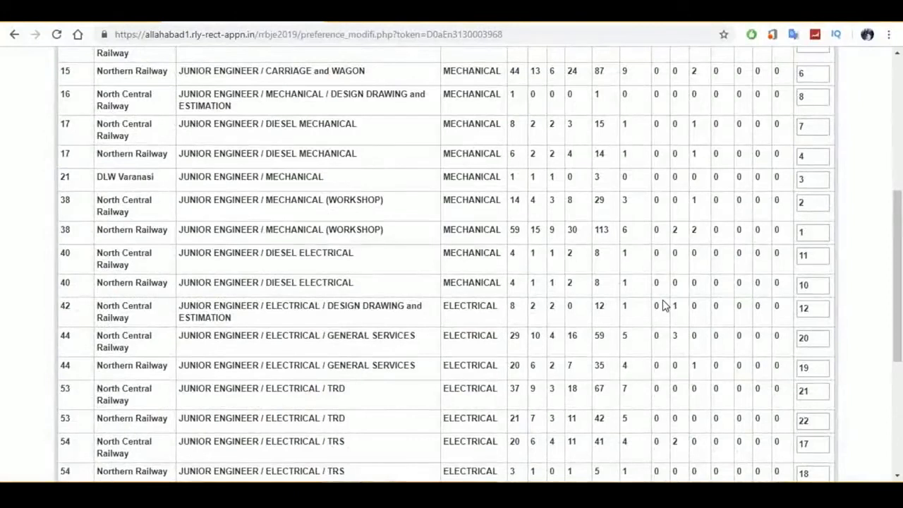
scroll(663, 305, "up", 5)
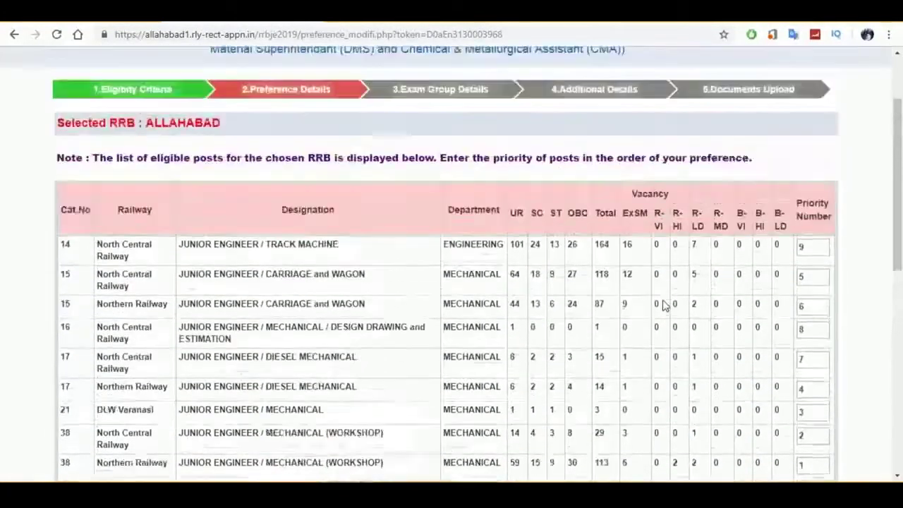
scroll(663, 304, "up", 1)
scroll(663, 305, "down", 3)
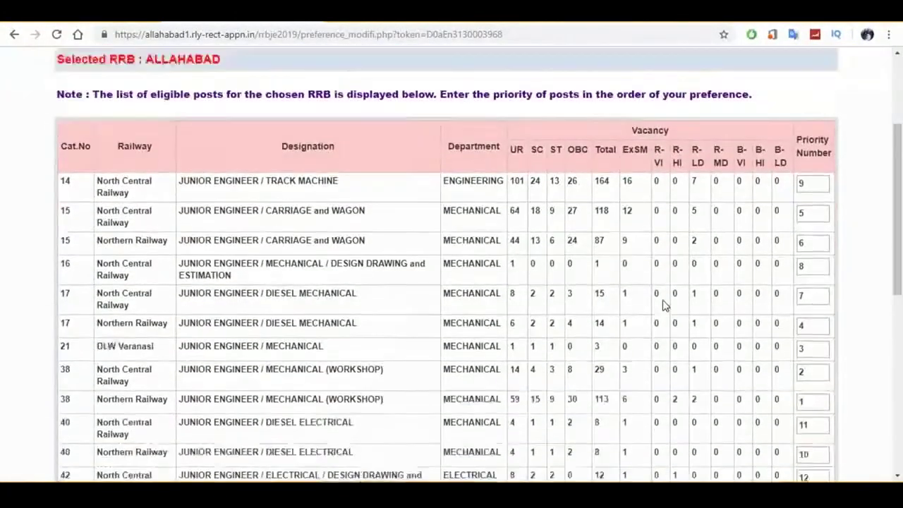
scroll(663, 305, "down", 1)
Set the Cat 16 design-drawing post to priority 7 and the Cat 17 diesel mechanical post to 8.
left_click(813, 212)
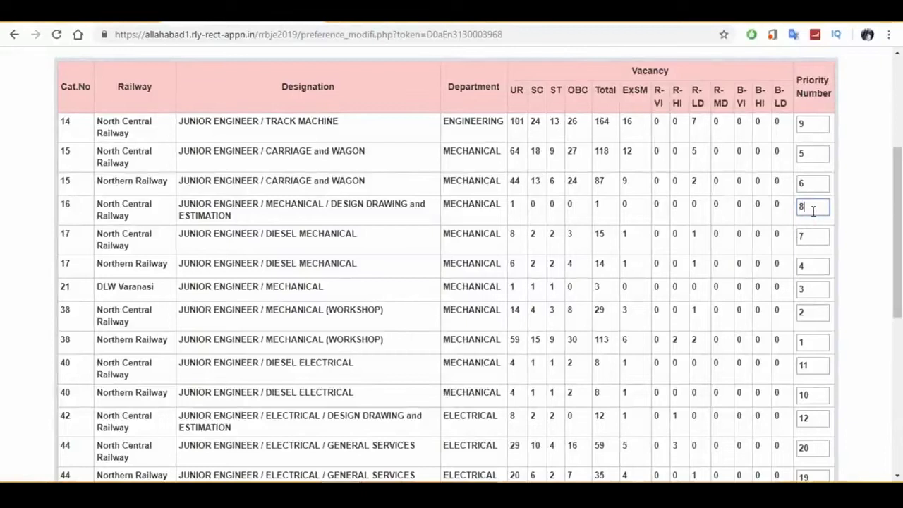
type("7")
left_click(816, 238)
key("BackSpace")
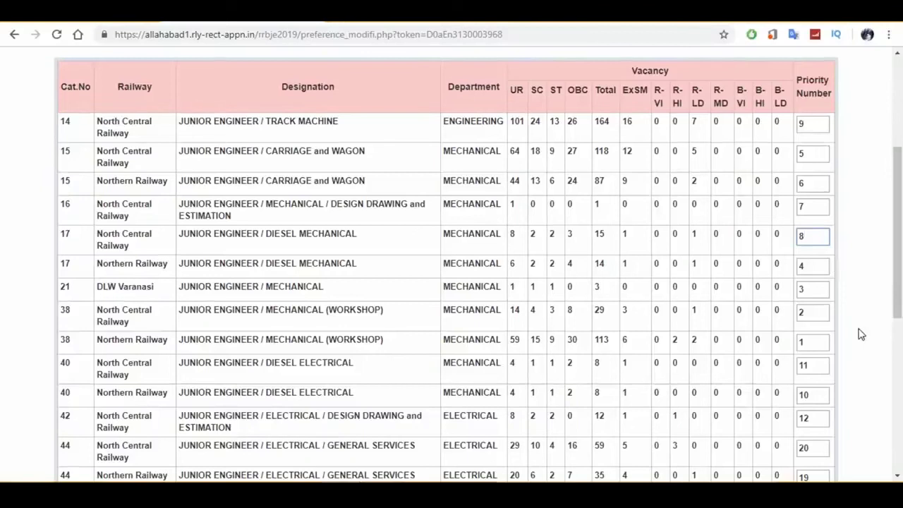
scroll(860, 334, "down", 2)
scroll(860, 333, "down", 3)
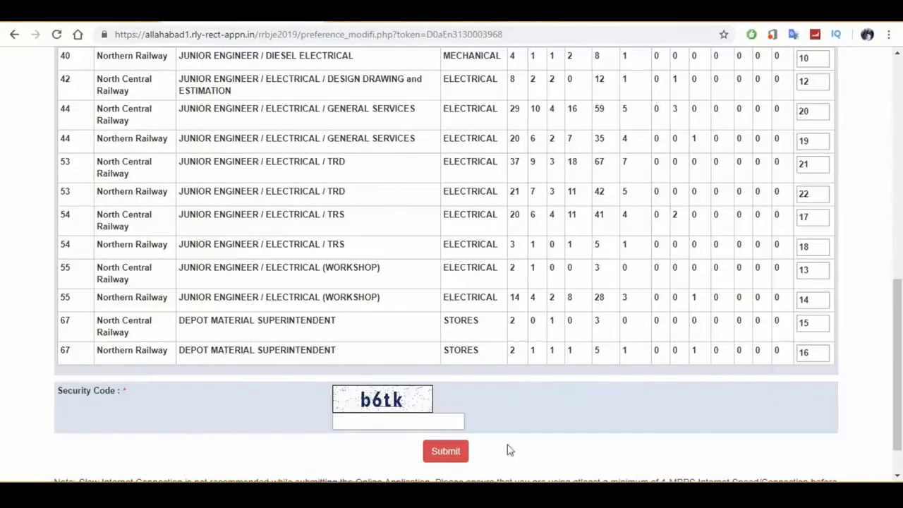
Enter the security code and submit the revised preference list.
left_click(382, 422)
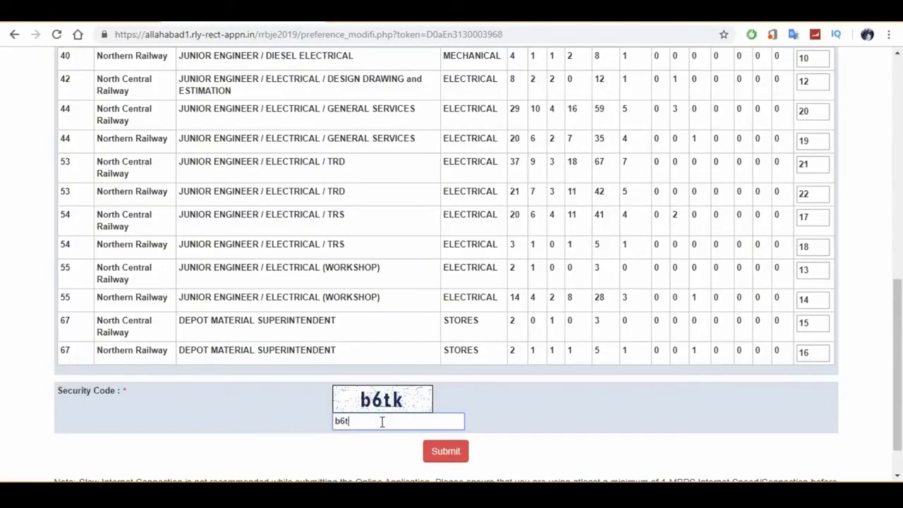
type("b6tk")
scroll(546, 372, "up", 15)
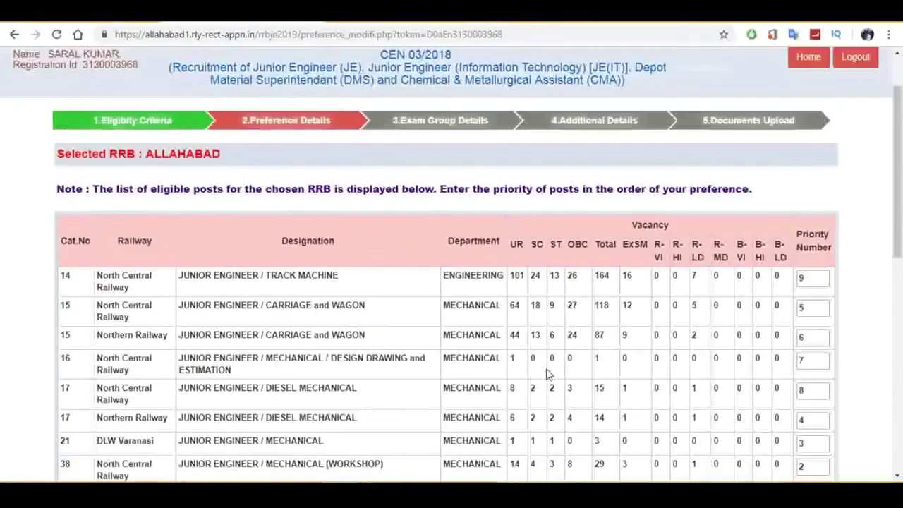
scroll(549, 374, "down", 10)
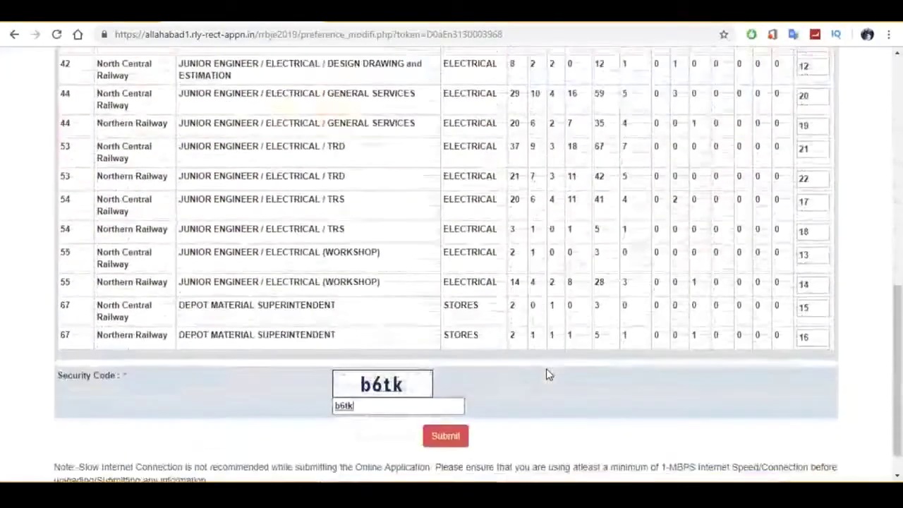
scroll(546, 374, "down", 1)
left_click(443, 402)
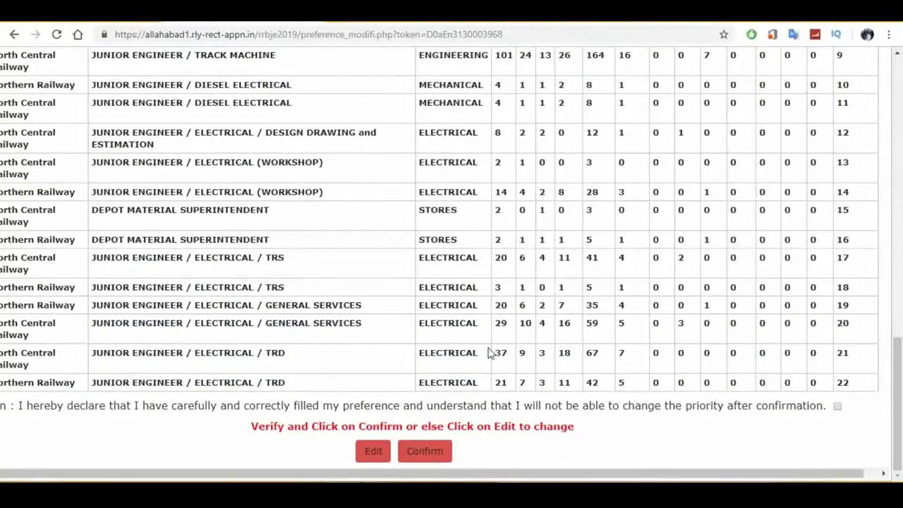
Dismiss the declaration alert, accept the preference declaration and confirm the revised post preference order.
scroll(602, 288, "up", 8)
scroll(602, 288, "down", 8)
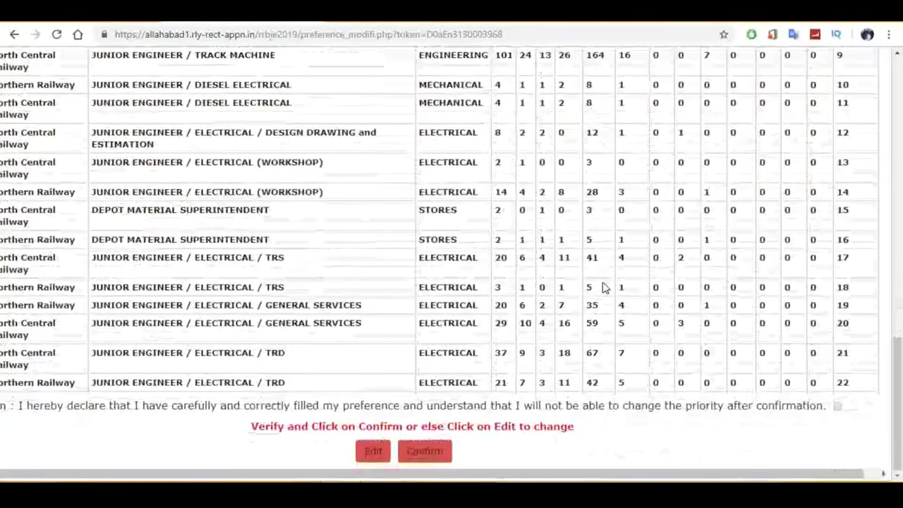
left_click(415, 452)
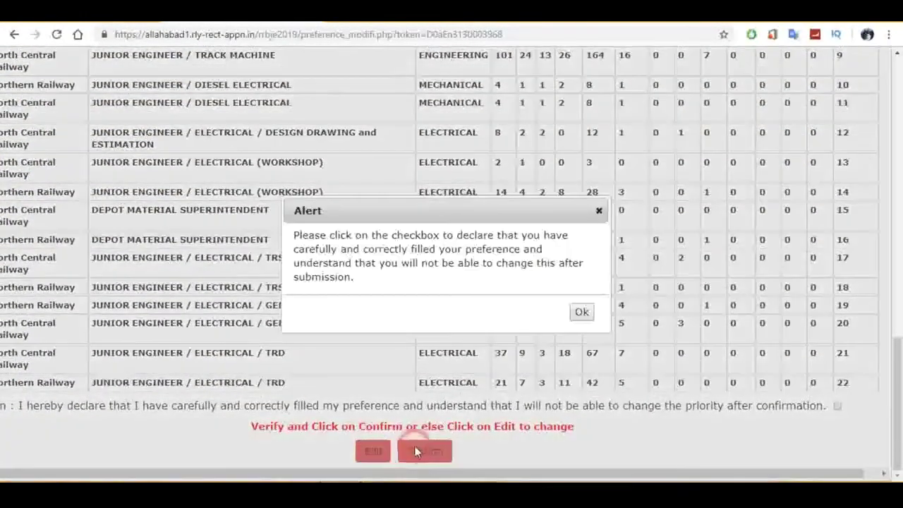
left_click(580, 315)
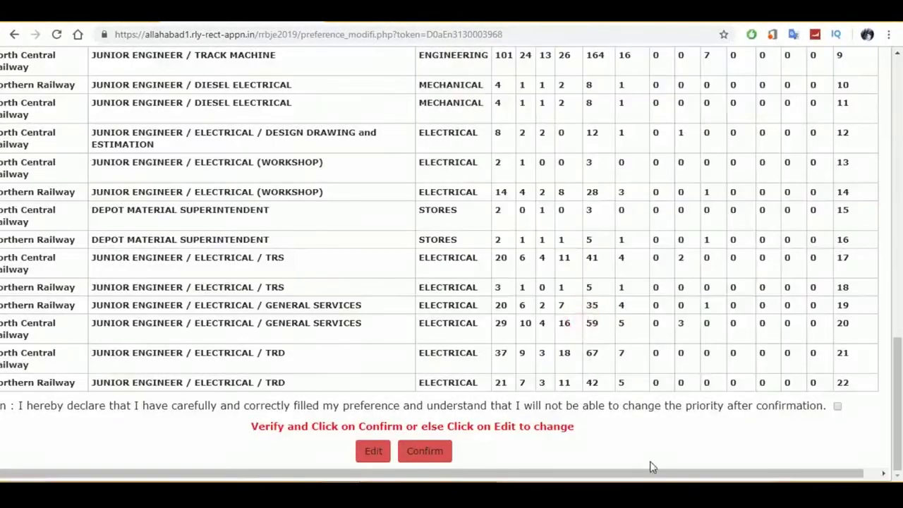
left_click(837, 407)
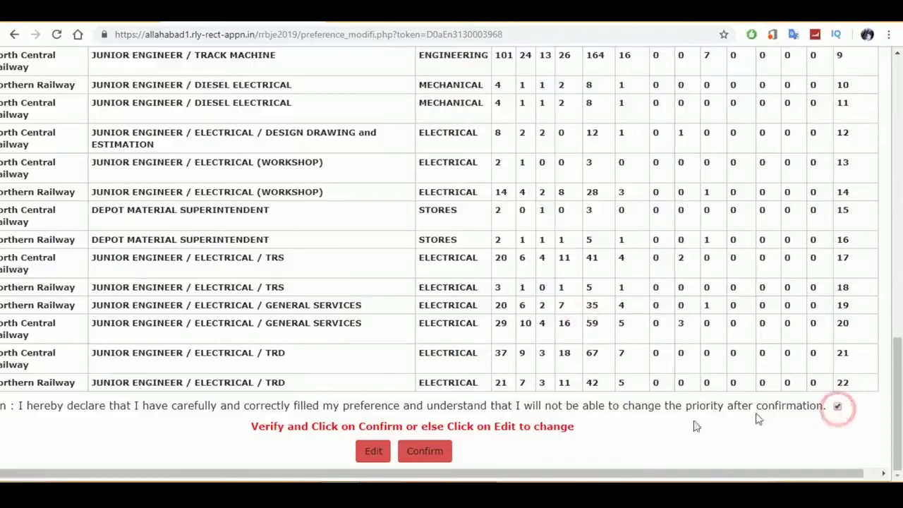
left_click(424, 451)
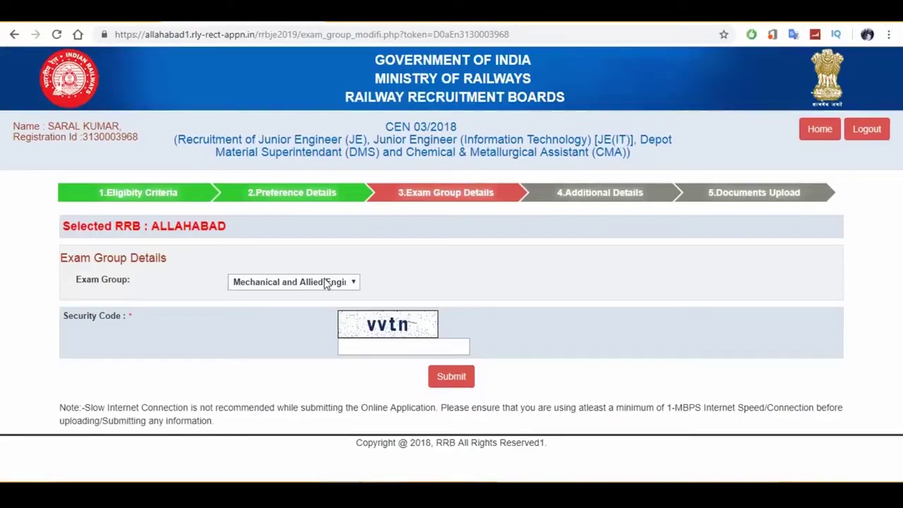
Choose Mechanical and Allied Engineering as the exam group.
left_click(326, 283)
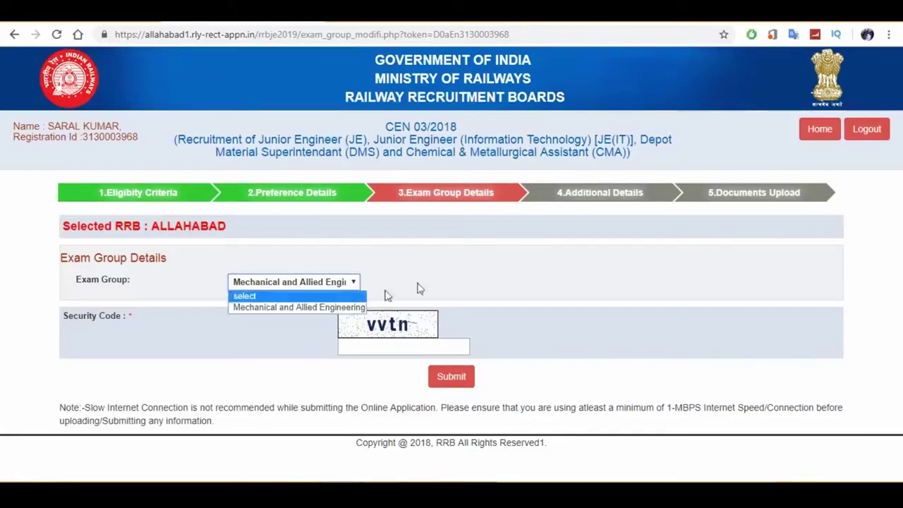
left_click(345, 308)
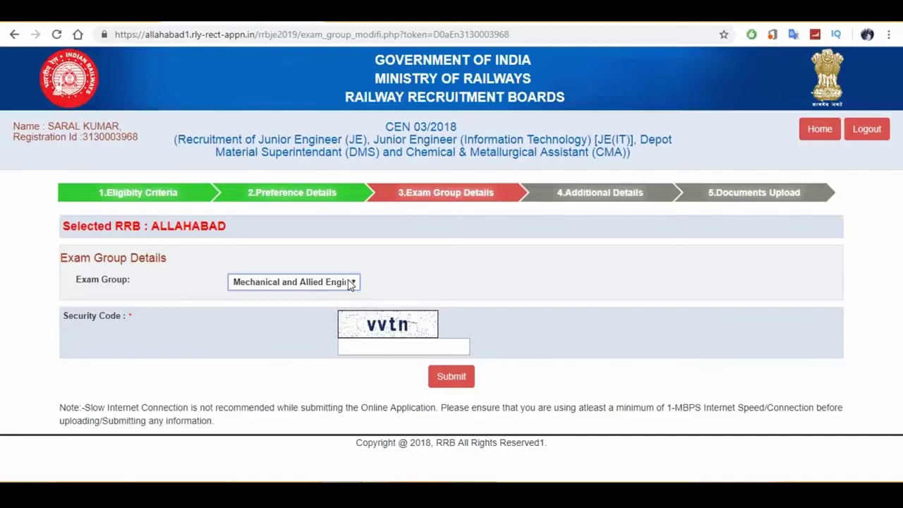
left_click(348, 284)
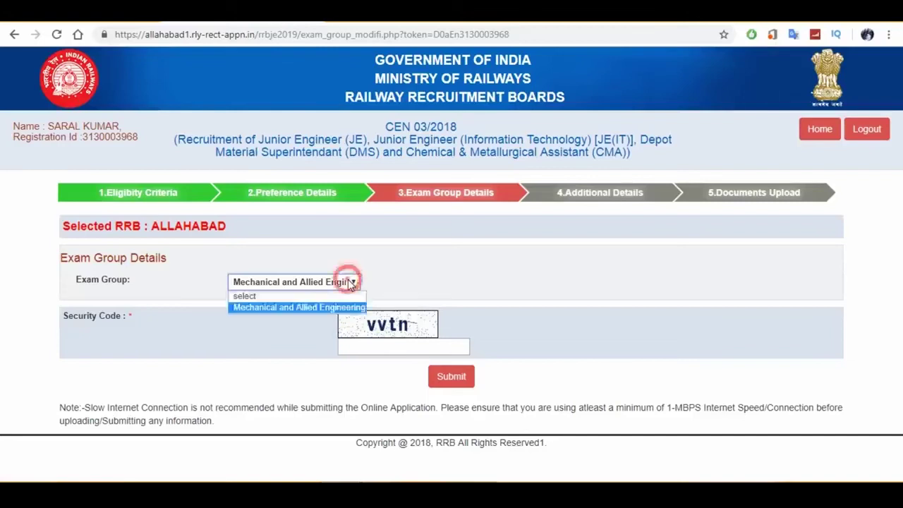
left_click(423, 275)
Enter the security code, submit, and confirm the exam group with the declaration accepted.
left_click(400, 349)
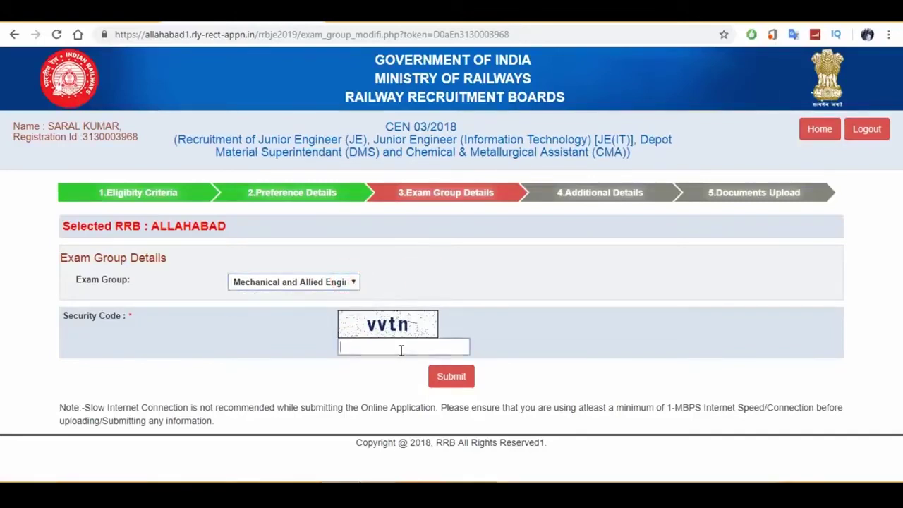
type("vvtn")
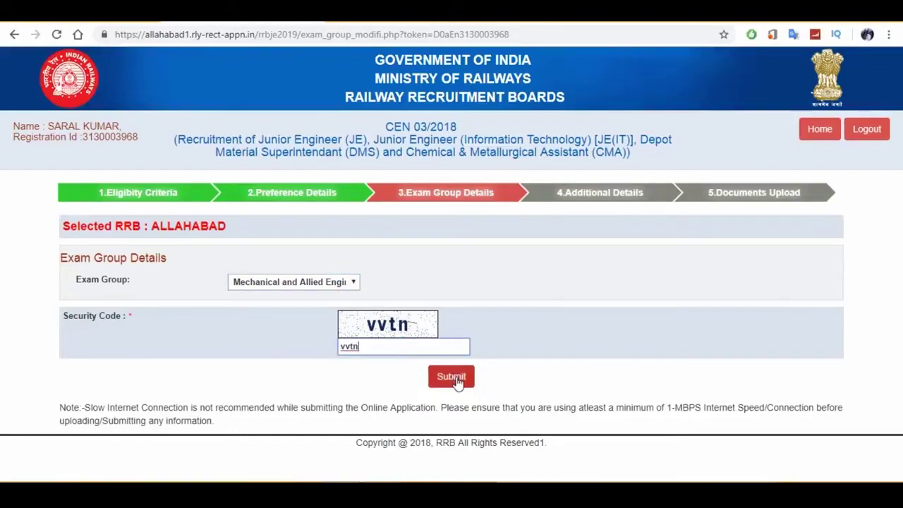
left_click(457, 381)
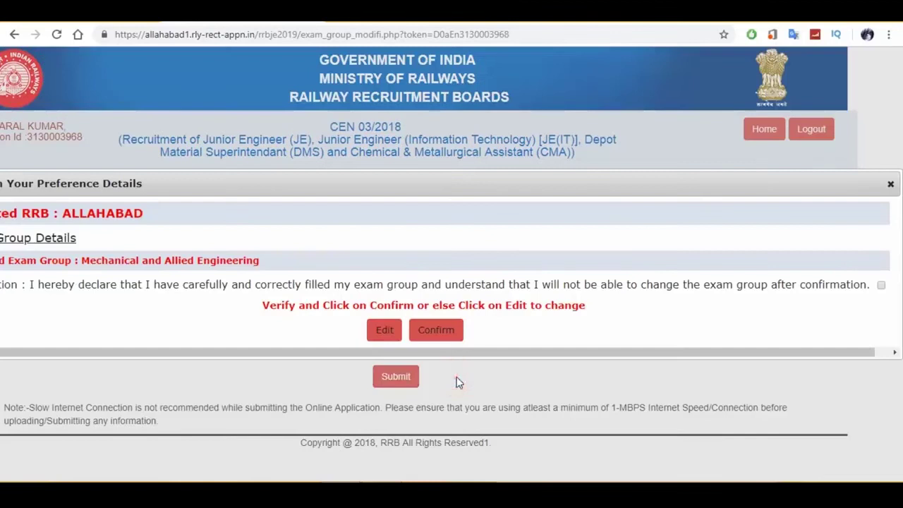
left_click(881, 285)
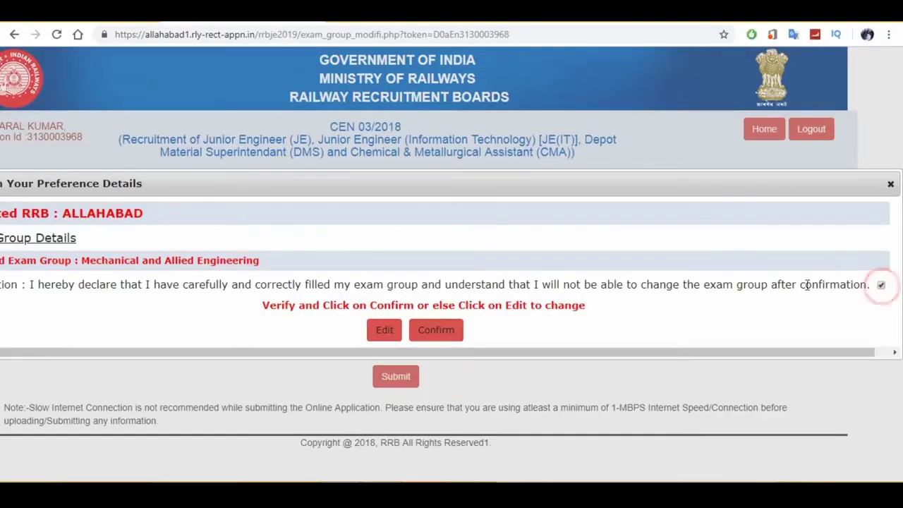
left_click(435, 331)
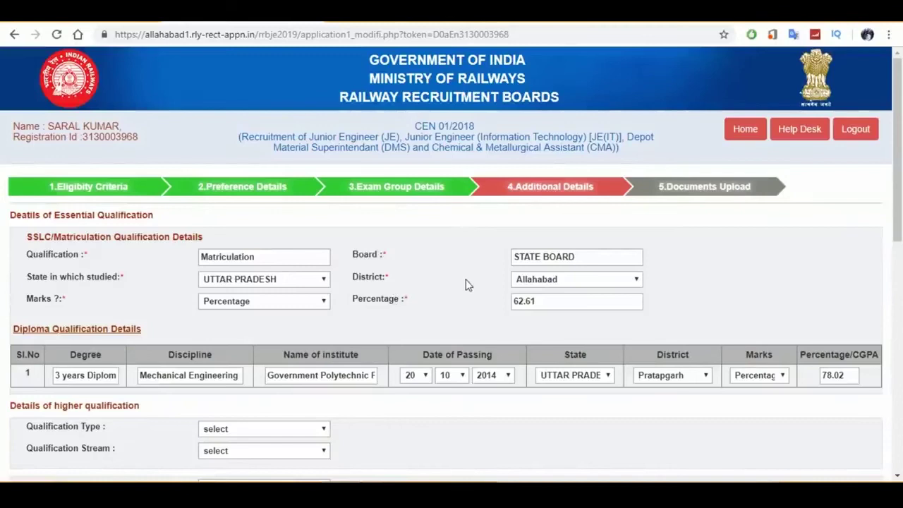
Review the matriculation entry, keeping UTTAR PRADESH as the state studied in.
scroll(460, 323, "down", 2)
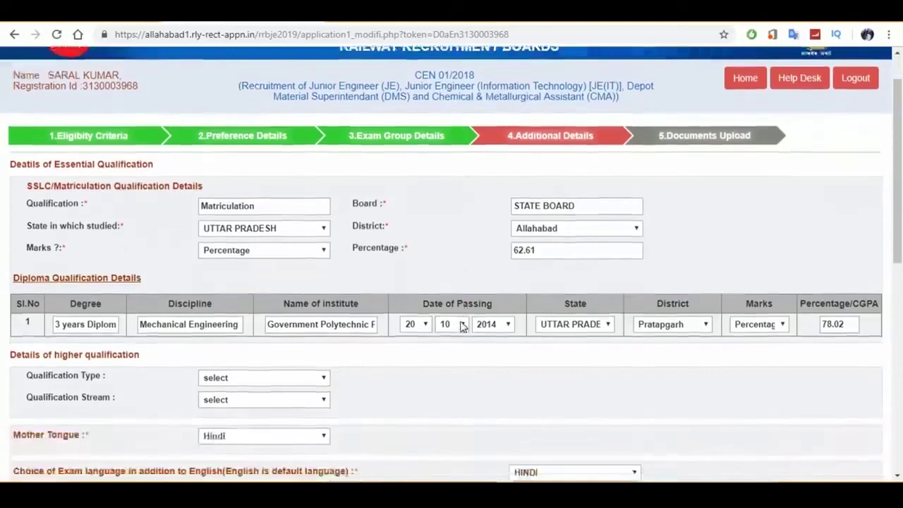
scroll(462, 326, "down", 1)
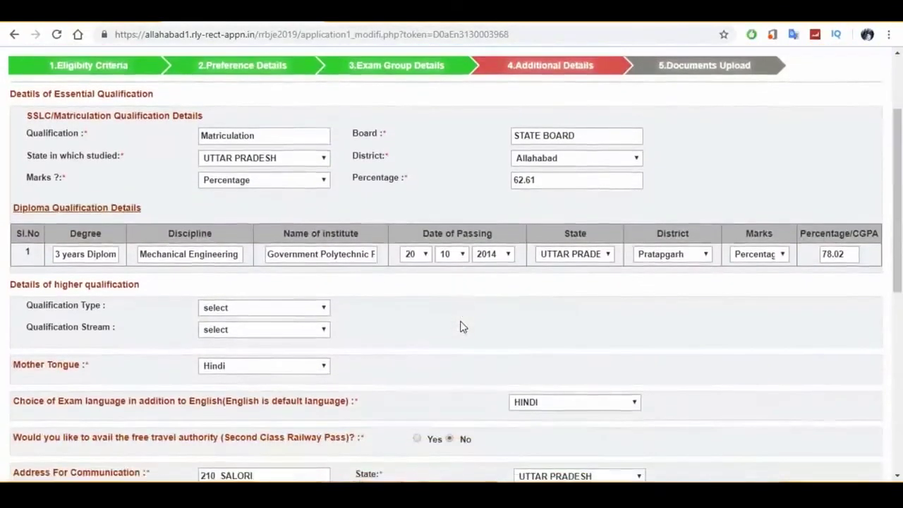
left_click(284, 135)
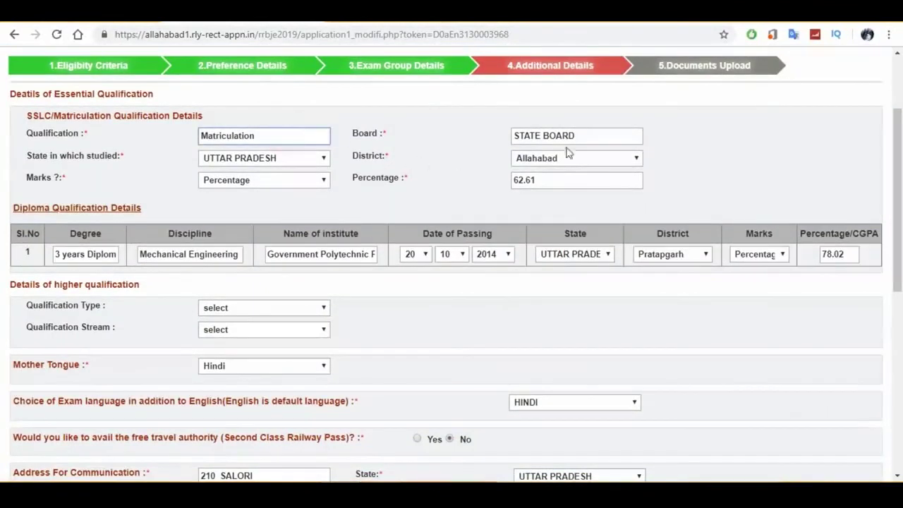
left_click(308, 164)
left_click(313, 161)
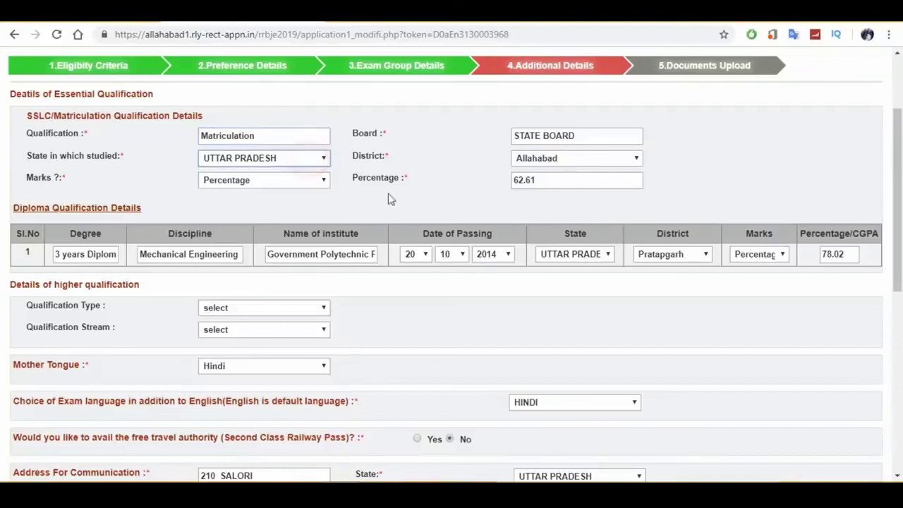
left_click(540, 181)
left_click(431, 176)
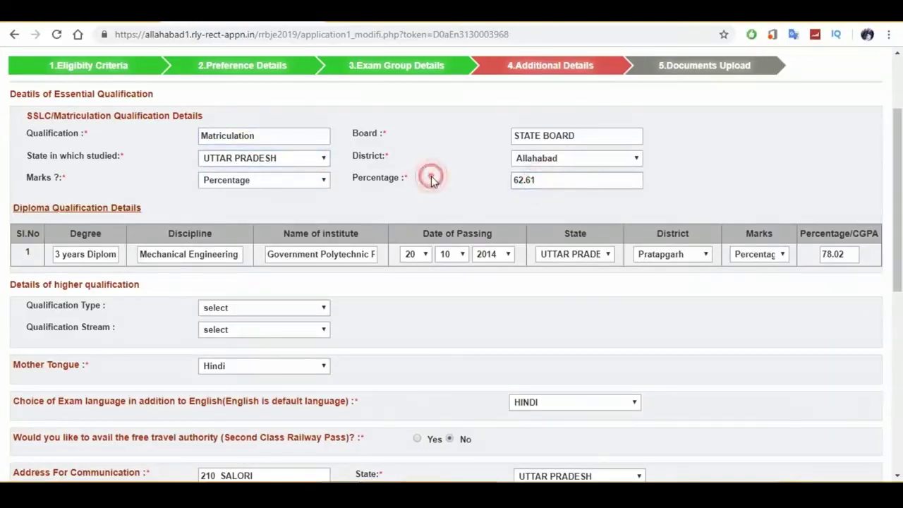
Change the diploma institute name from Pratapgarh to Government Polytechnic Fatehpur.
left_click(367, 255)
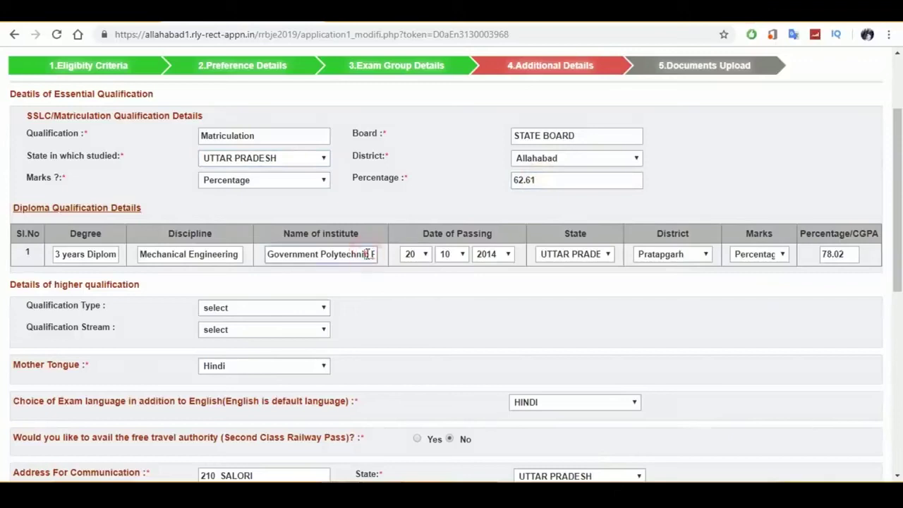
key("Right")
key("Right")
key("Right")
key("Right")
key("Right")
key("Right")
key("Right")
key("Right")
key("Right")
key("Right")
key("Right")
key("Right")
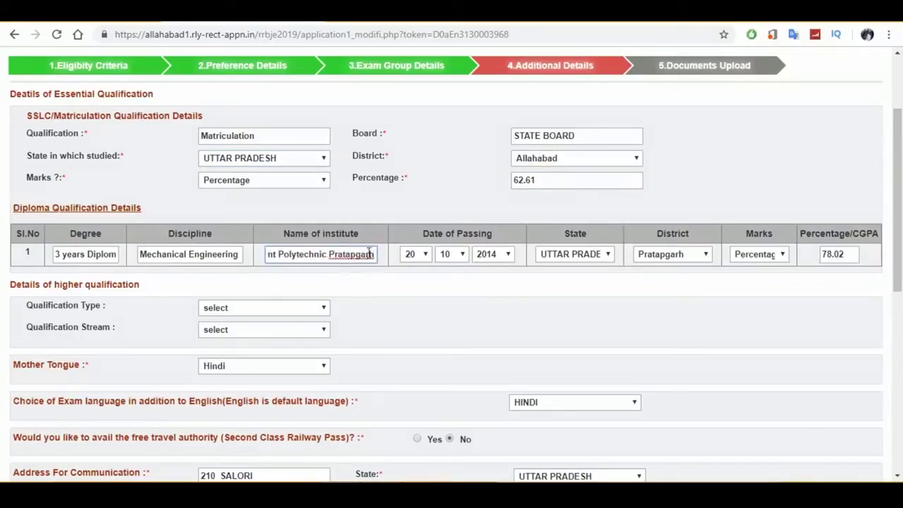
key("BackSpace")
key("BackSpace")
key("BackSpace")
key("BackSpace")
key("BackSpace")
key("BackSpace")
key("BackSpace")
key("BackSpace")
key("BackSpace")
key("BackSpace")
key("BackSpace")
type("Fatehpur")
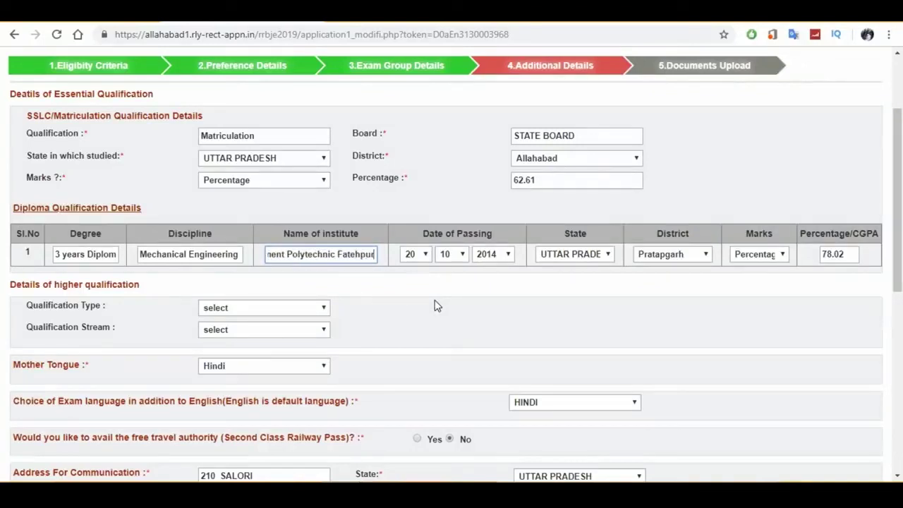
left_click(229, 251)
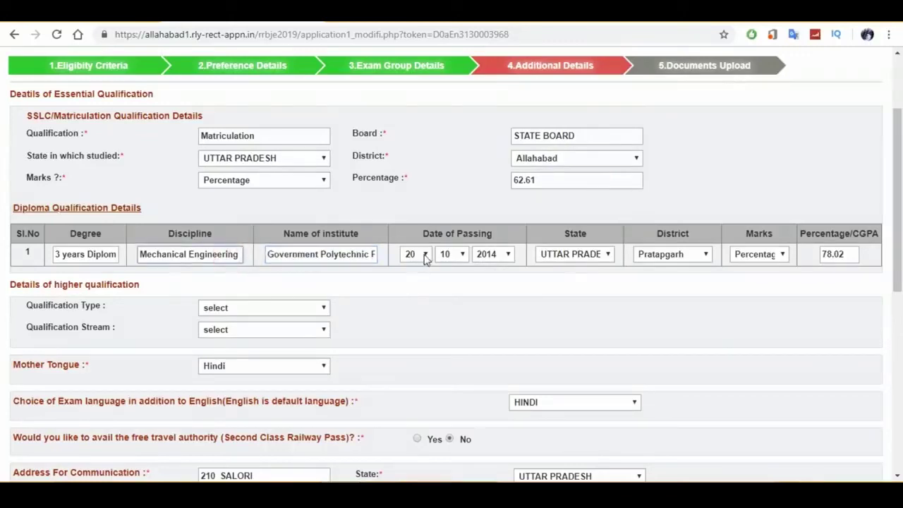
Correct the diploma percentage from 78.02 to 77.02, keeping 2014 as the passing year.
left_click(505, 256)
left_click(506, 255)
left_click(608, 255)
left_click(608, 256)
left_click(856, 256)
key("BackSpace")
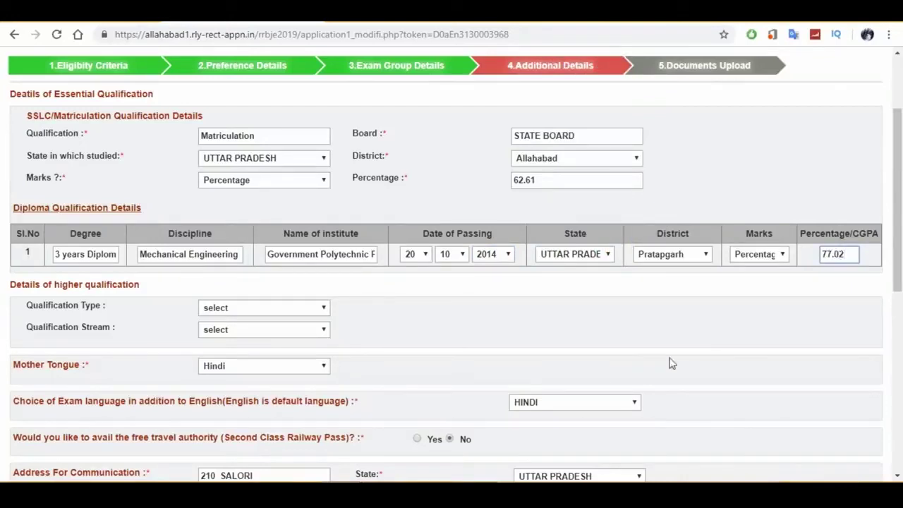
scroll(671, 363, "down", 2)
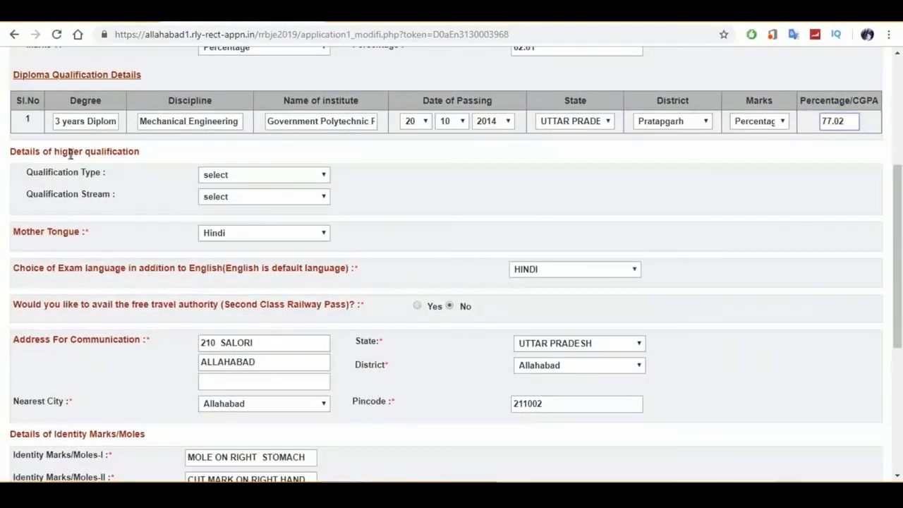
left_click(263, 175)
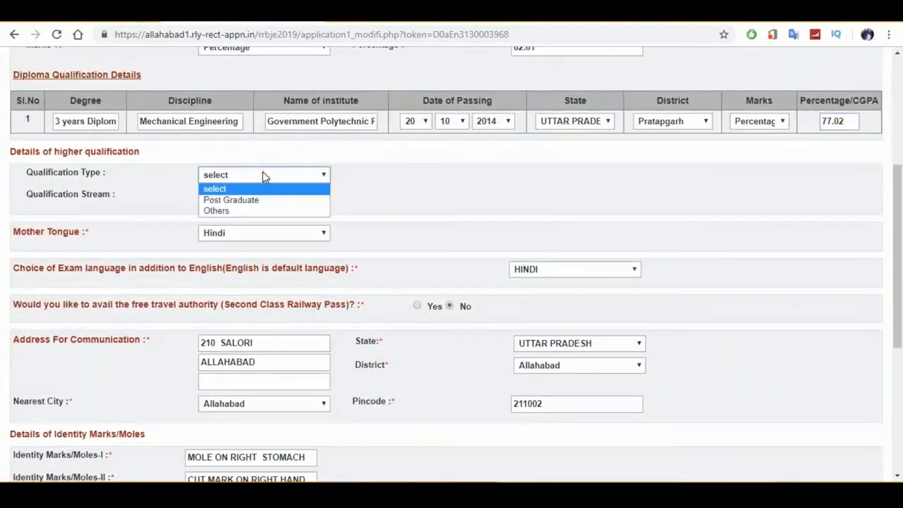
left_click(262, 174)
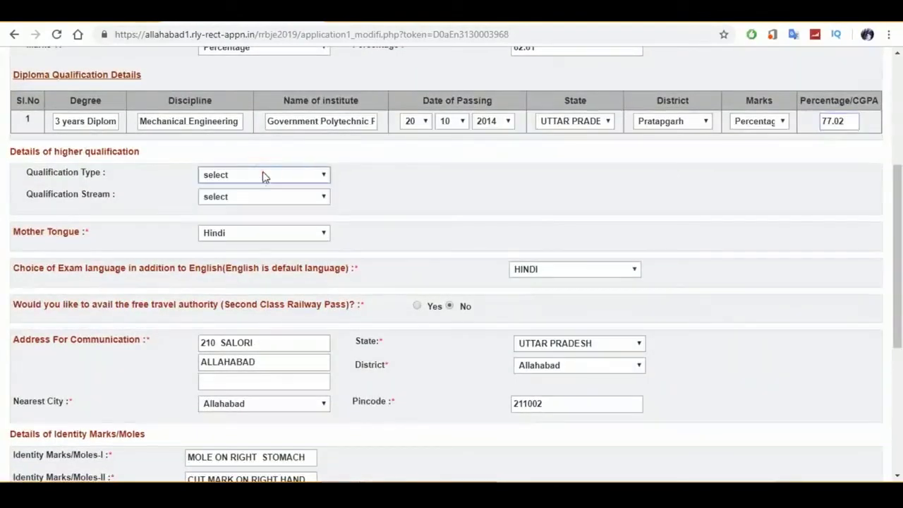
left_click(308, 198)
left_click(419, 226)
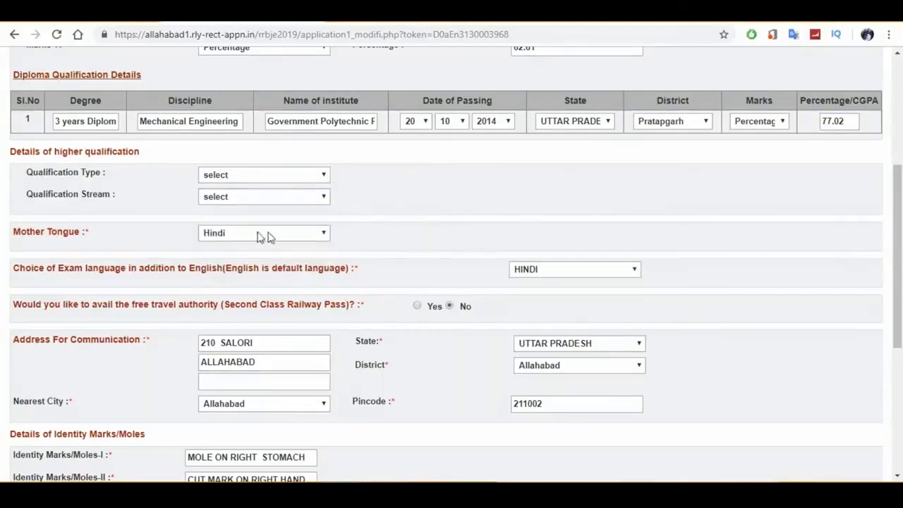
scroll(427, 322, "down", 2)
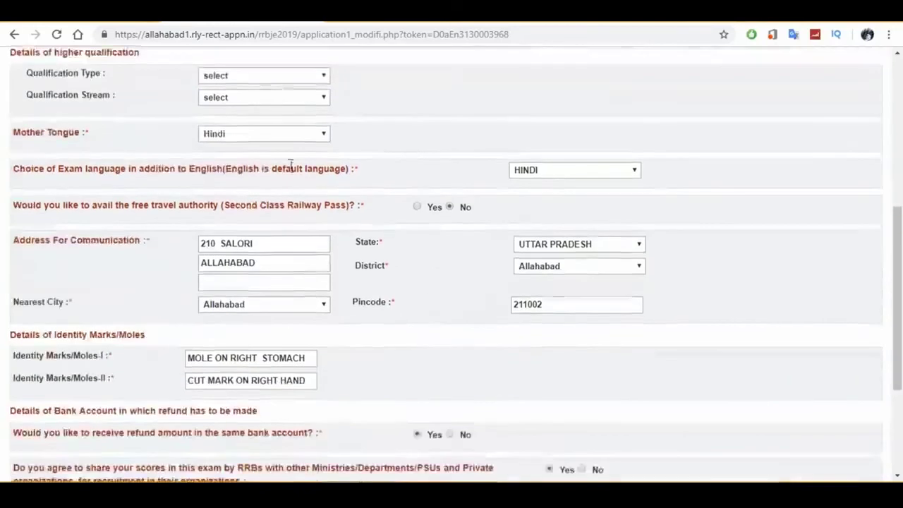
left_click(322, 134)
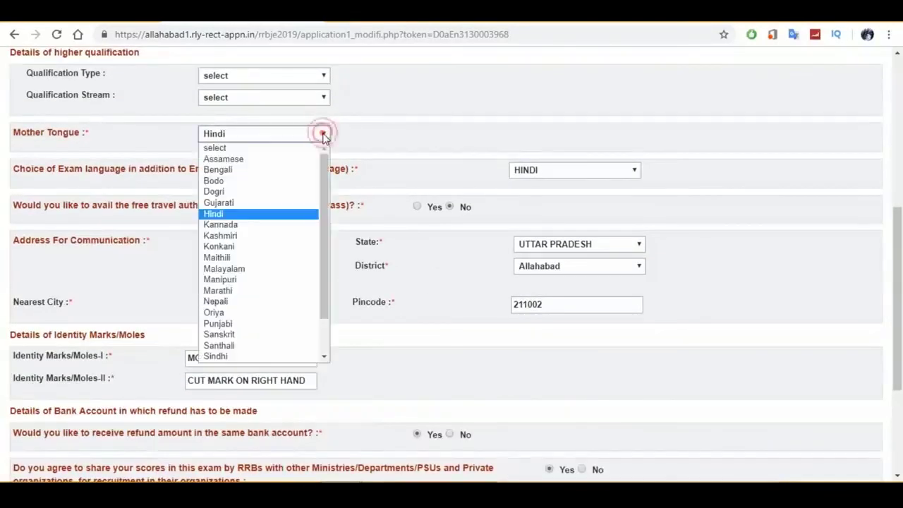
left_click(396, 126)
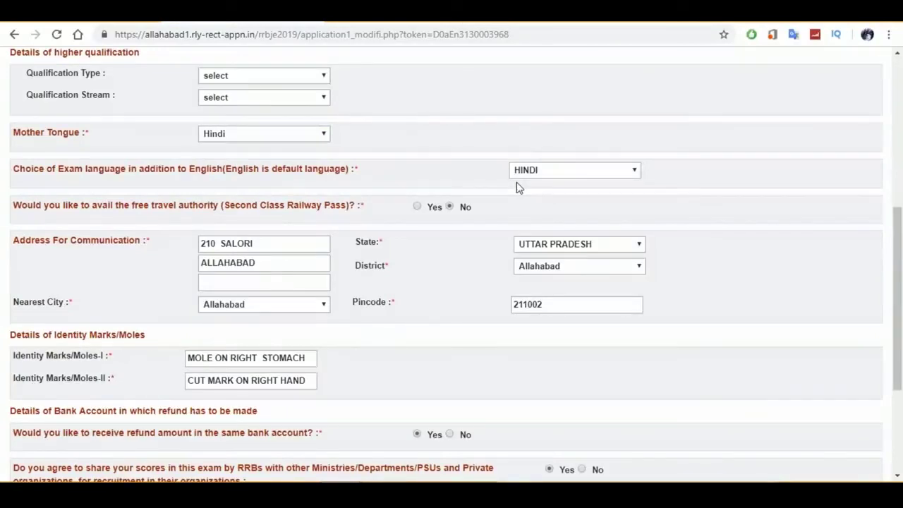
left_click(568, 177)
left_click(568, 177)
scroll(679, 240, "down", 1)
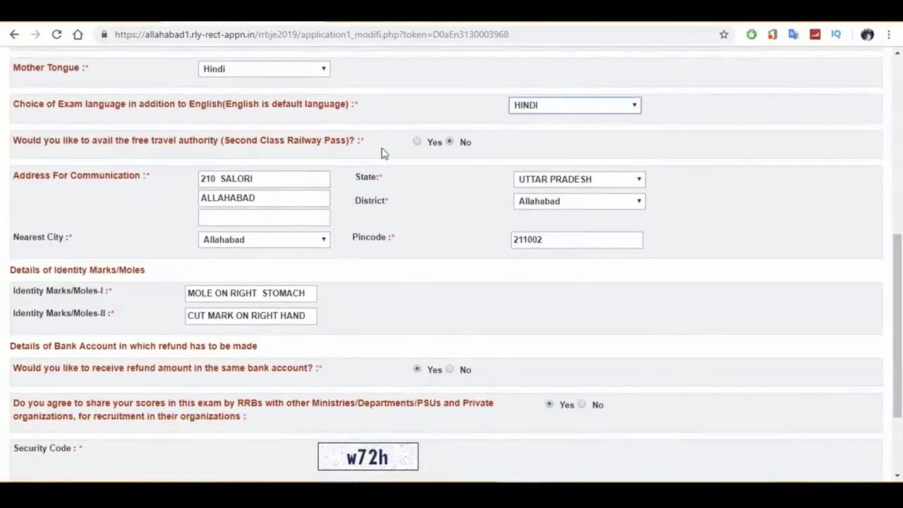
scroll(462, 180, "down", 1)
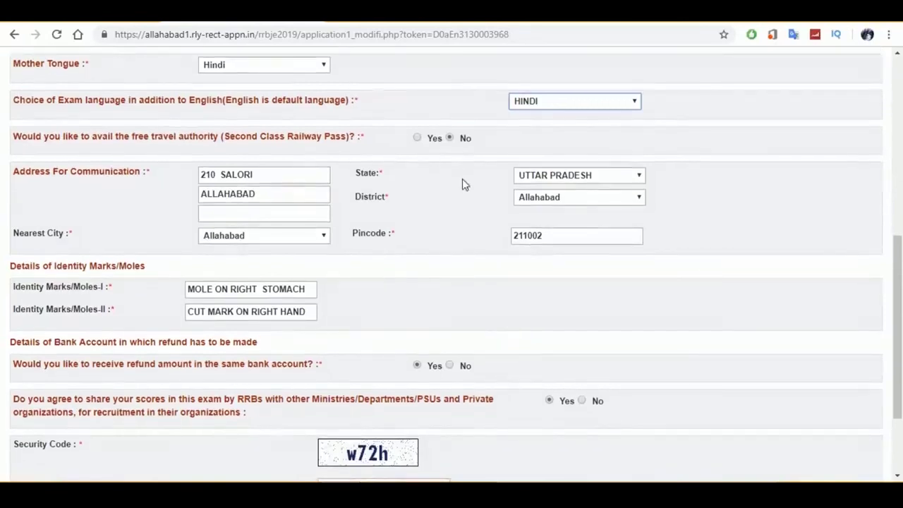
left_click(419, 139)
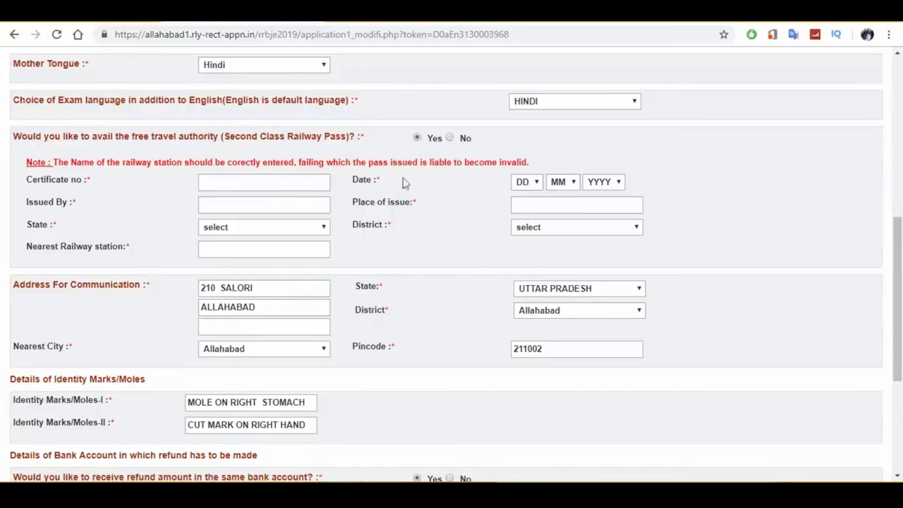
left_click(448, 138)
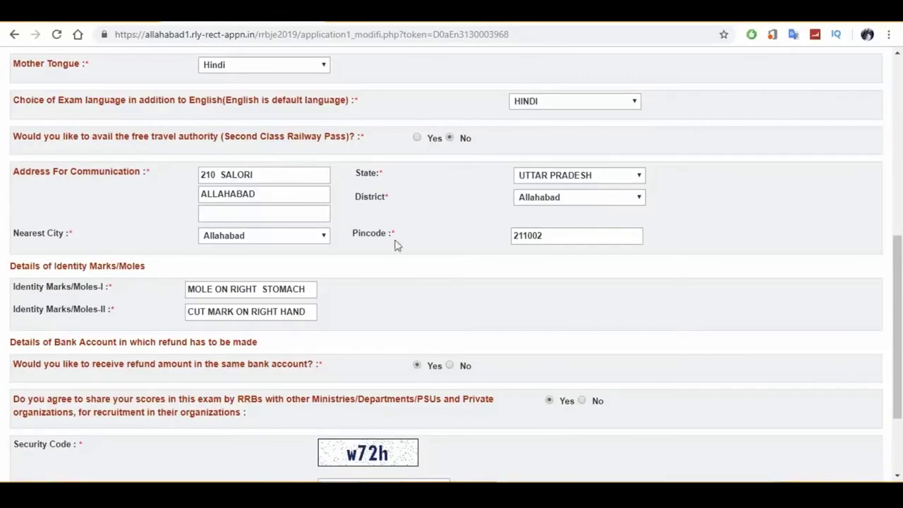
left_click(565, 231)
left_click(424, 196)
Review the identity mark entries in the Additional Details form.
scroll(407, 308, "down", 1)
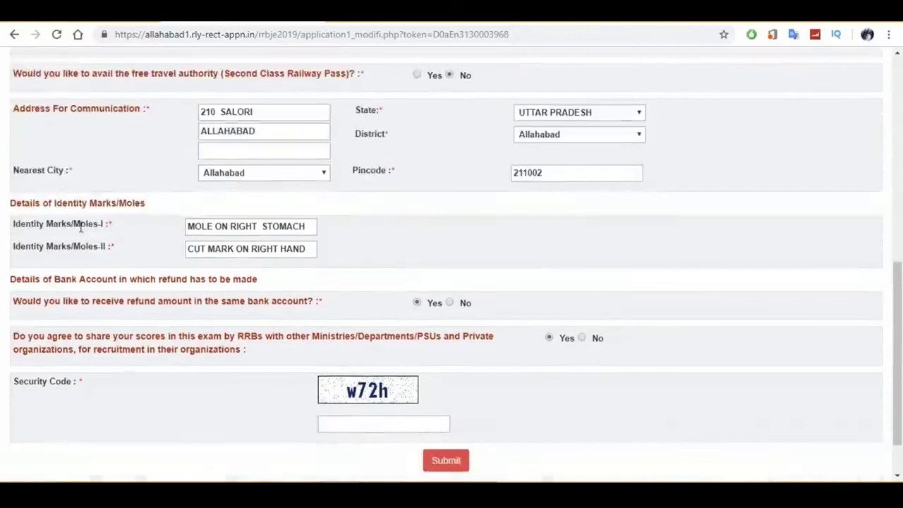
left_click(310, 225)
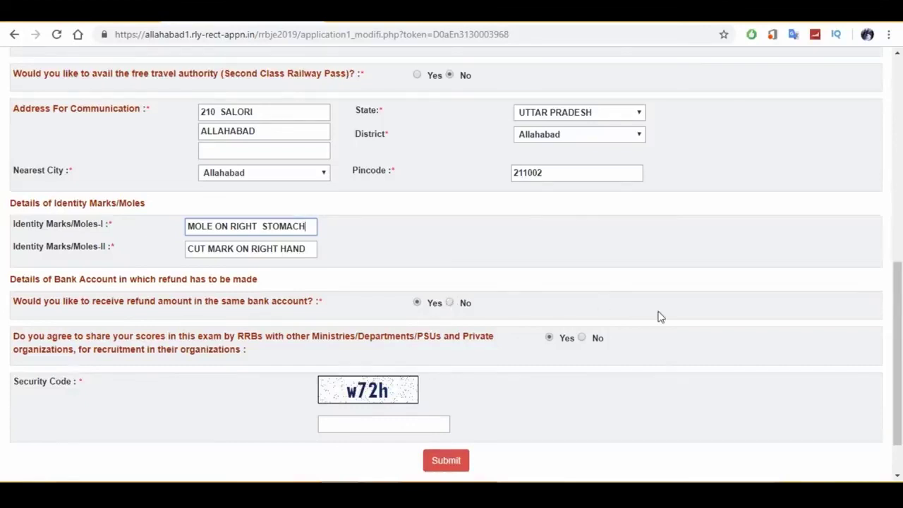
scroll(658, 317, "down", 1)
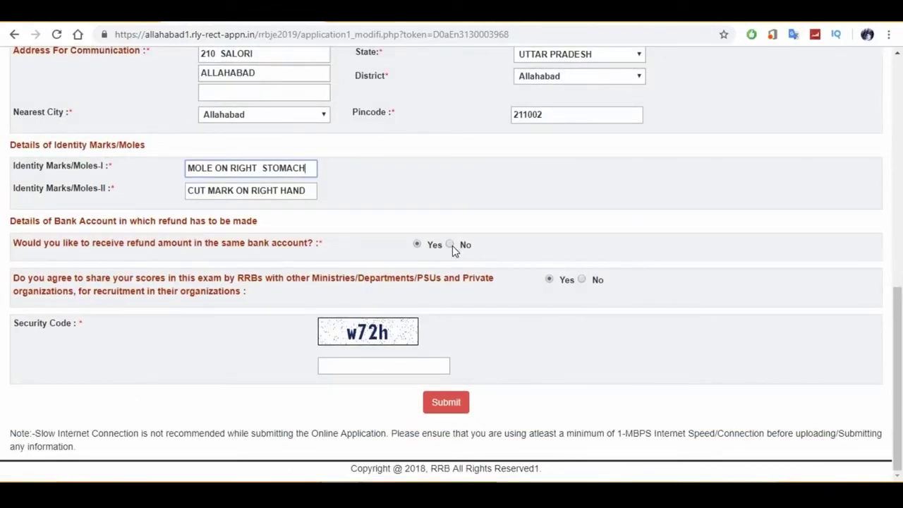
Keep refunds to the same bank account, enter the security code and submit the form.
left_click(451, 245)
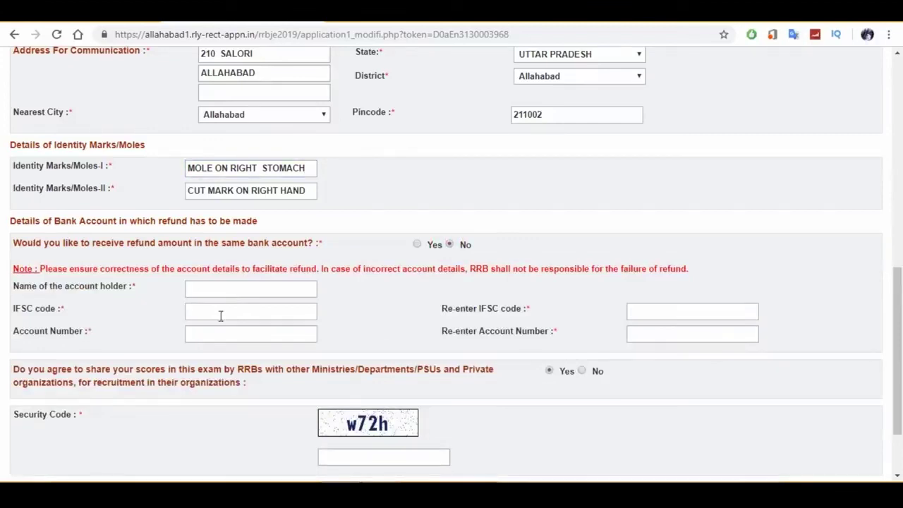
left_click(418, 244)
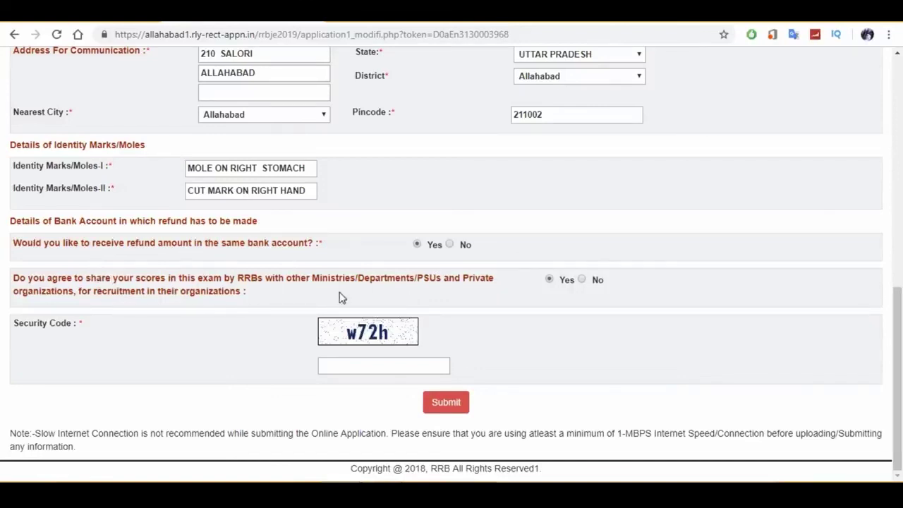
left_click(392, 363)
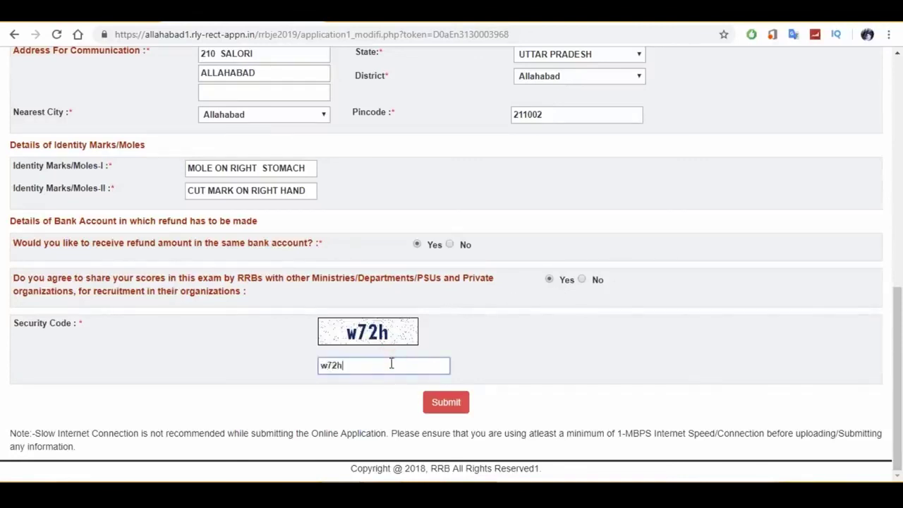
left_click(451, 406)
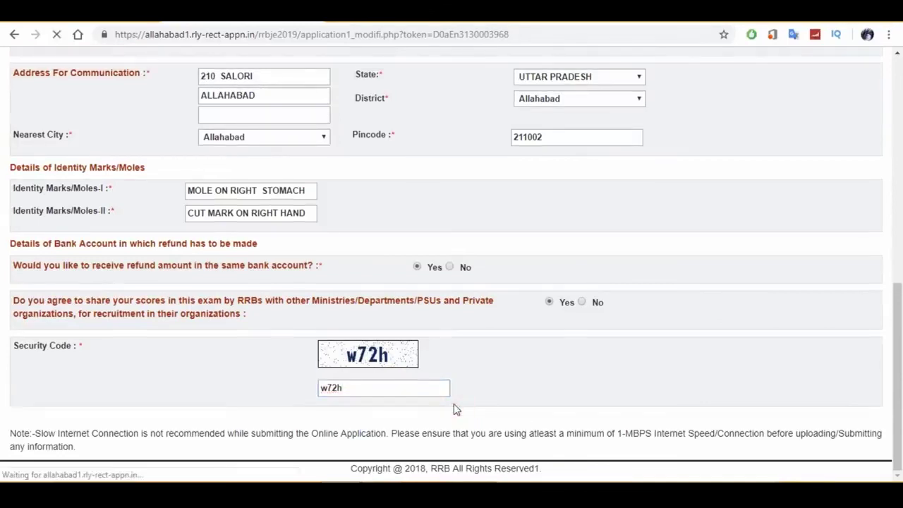